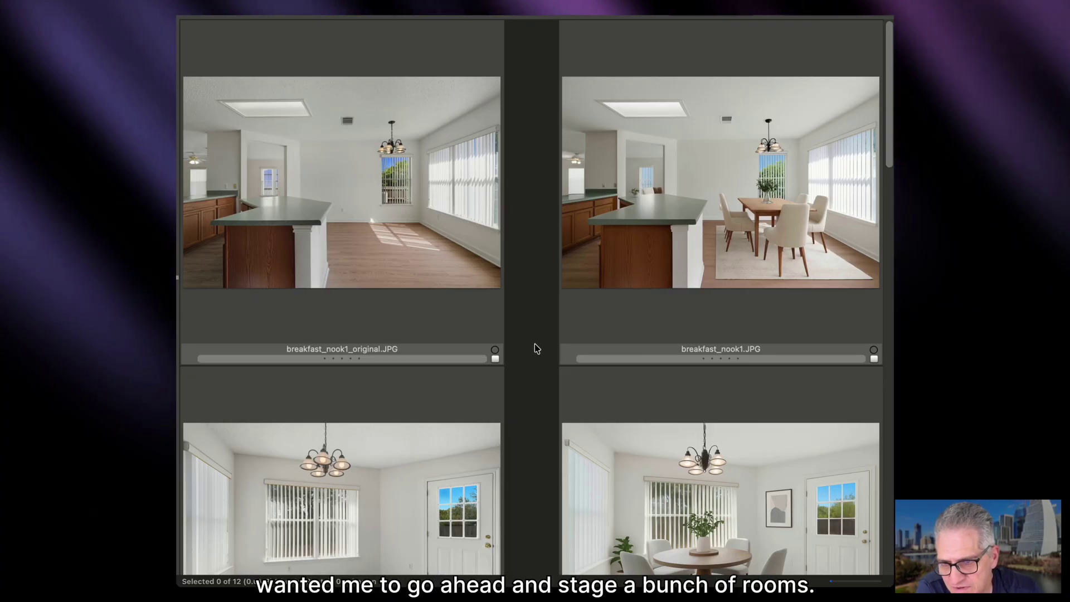
- Scroll down the grid of original and staged room photos, starting at the breakfast nook
{"action": "scroll", "coordinate": [536, 349], "scroll_direction": "down", "scroll_amount": 5}
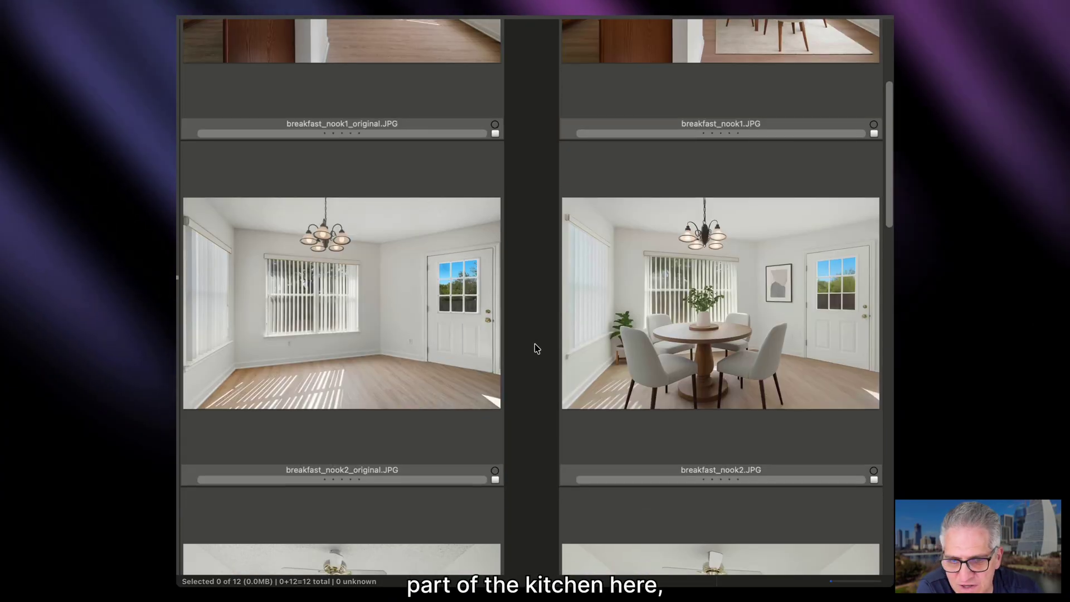
{"action": "scroll", "coordinate": [536, 348], "scroll_direction": "down", "scroll_amount": 6}
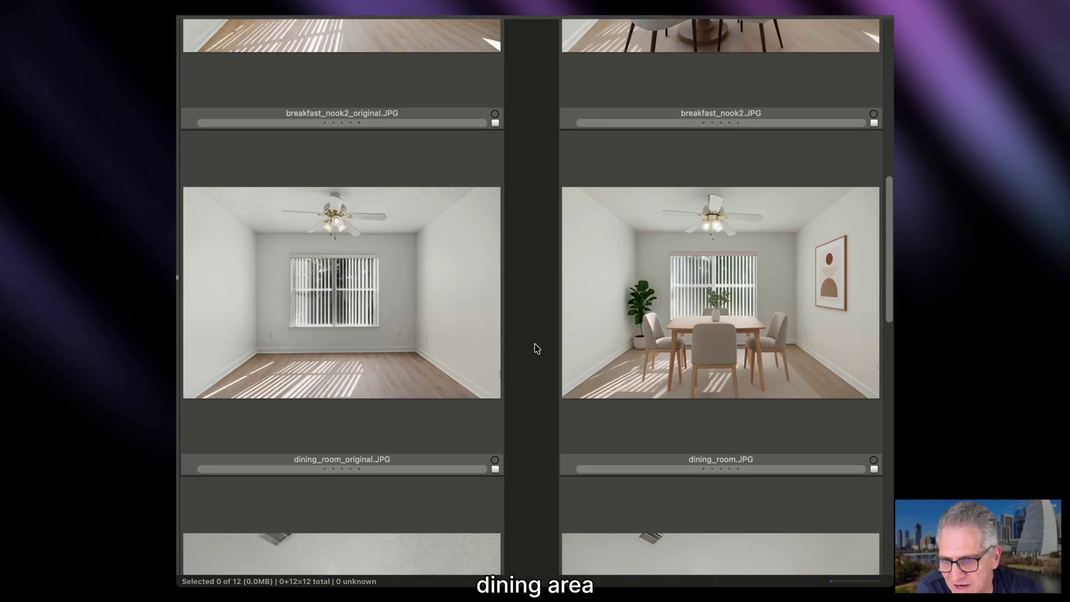
{"action": "scroll", "coordinate": [535, 349], "scroll_direction": "down", "scroll_amount": 6}
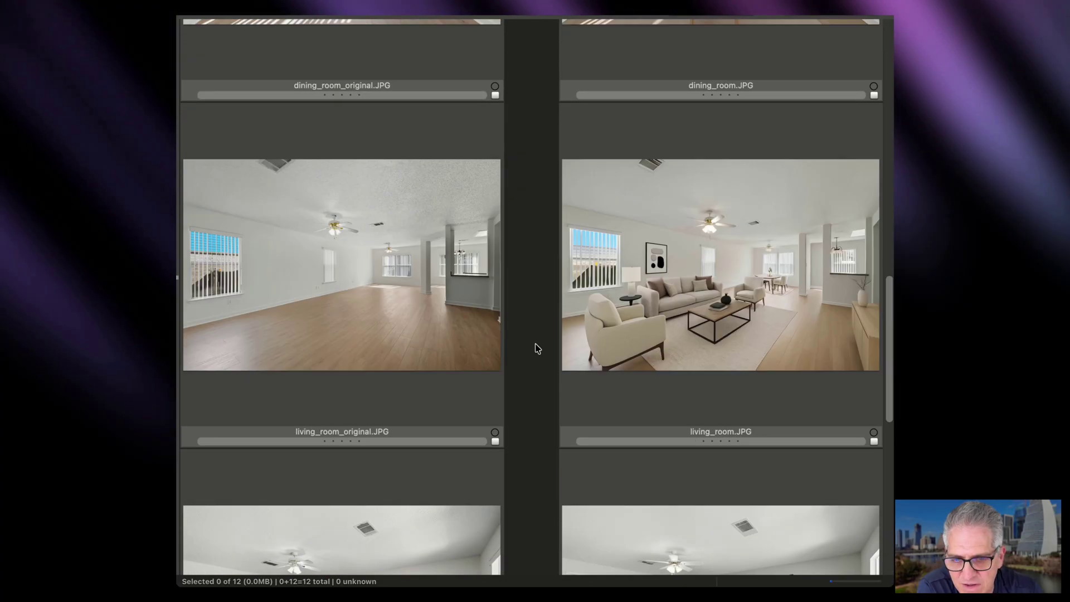
{"action": "scroll", "coordinate": [534, 383], "scroll_direction": "down", "scroll_amount": 5}
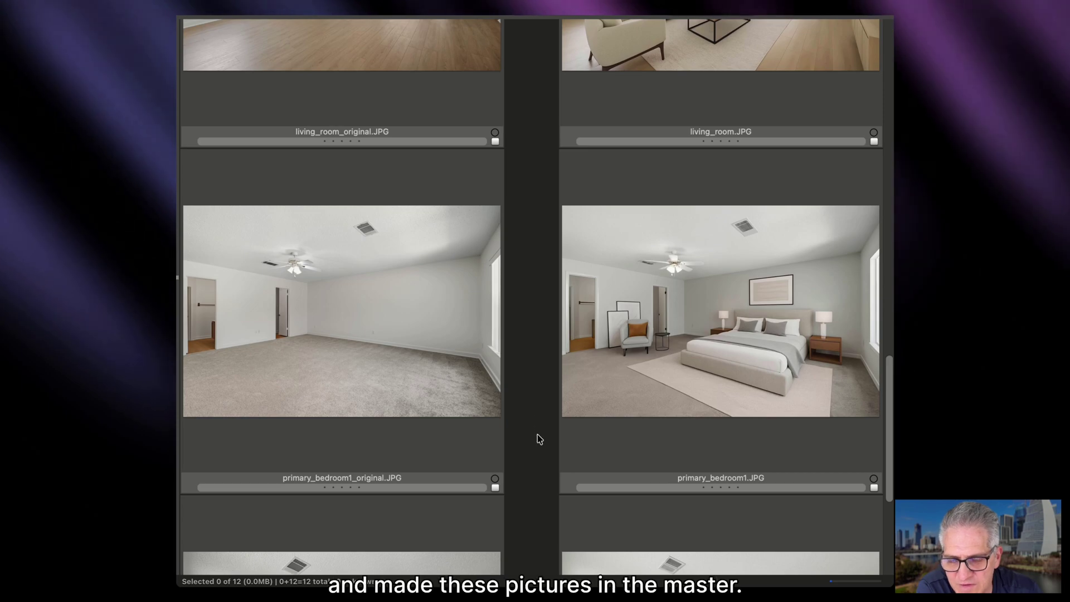
{"action": "scroll", "coordinate": [537, 435], "scroll_direction": "down", "scroll_amount": 1}
{"action": "scroll", "coordinate": [538, 438], "scroll_direction": "down", "scroll_amount": 2}
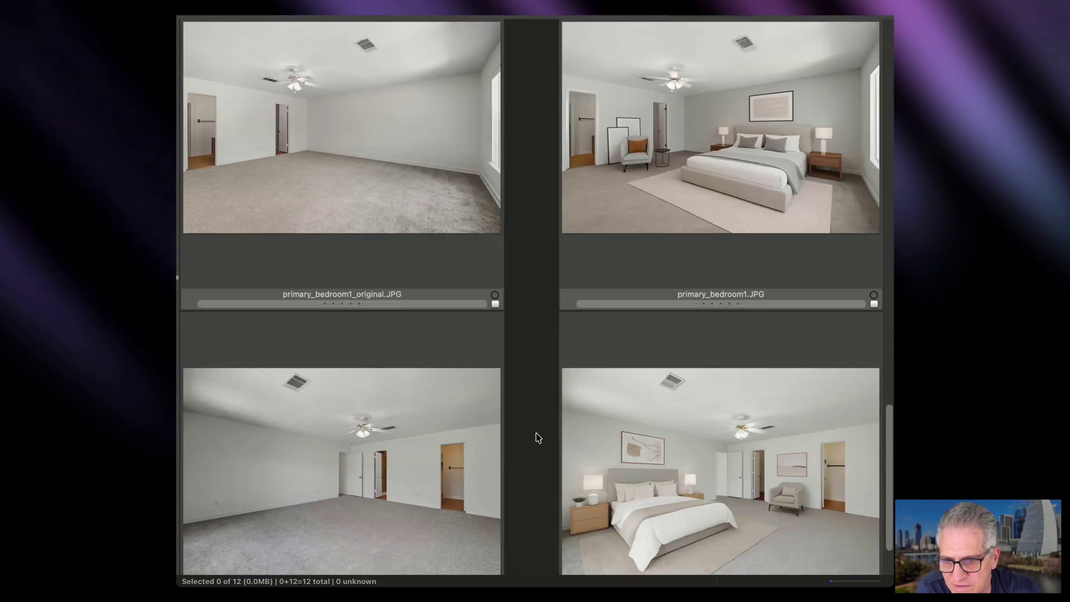
{"action": "scroll", "coordinate": [538, 438], "scroll_direction": "down", "scroll_amount": 10}
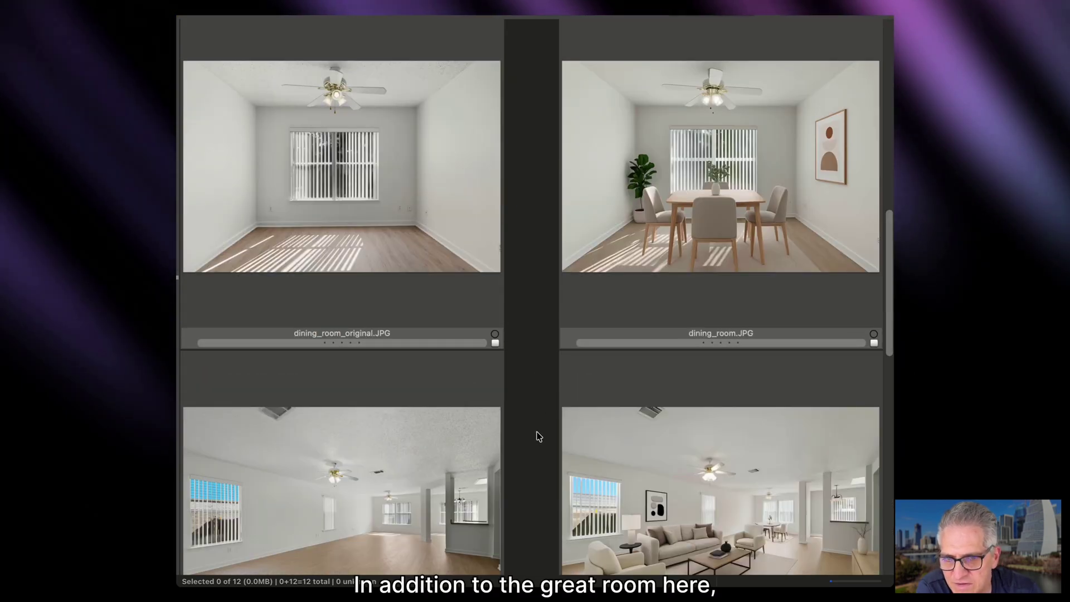
{"action": "scroll", "coordinate": [539, 437], "scroll_direction": "down", "scroll_amount": 8}
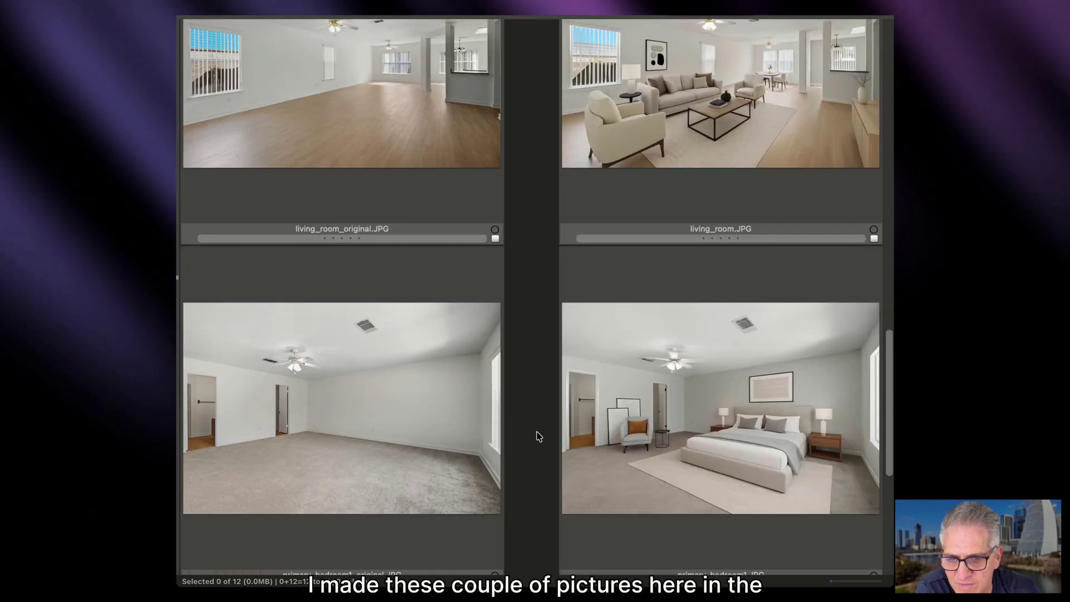
{"action": "scroll", "coordinate": [539, 436], "scroll_direction": "down", "scroll_amount": 5}
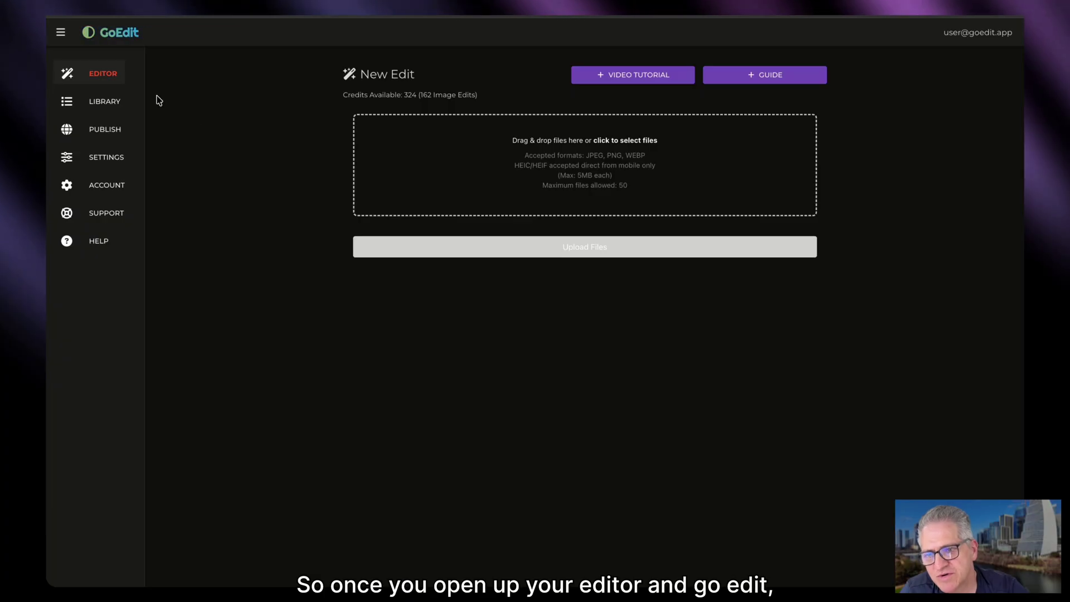
- Show the Current Editing Profile on the Settings page
{"action": "left_click", "coordinate": [106, 157]}
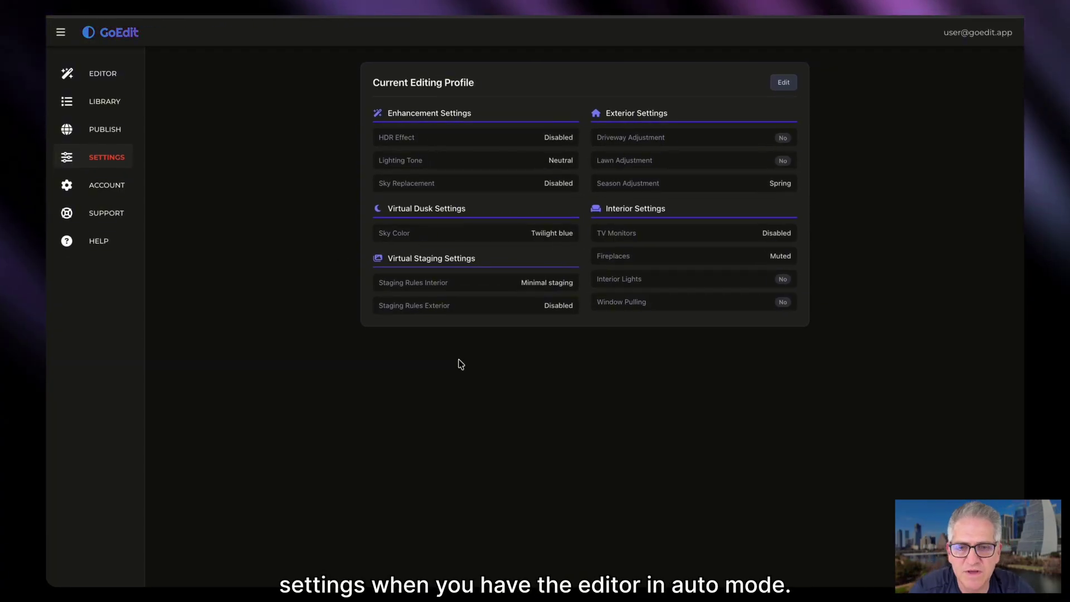
- Begin editing the default preferences, keeping the HDR effect Disabled
{"action": "left_click", "coordinate": [783, 82]}
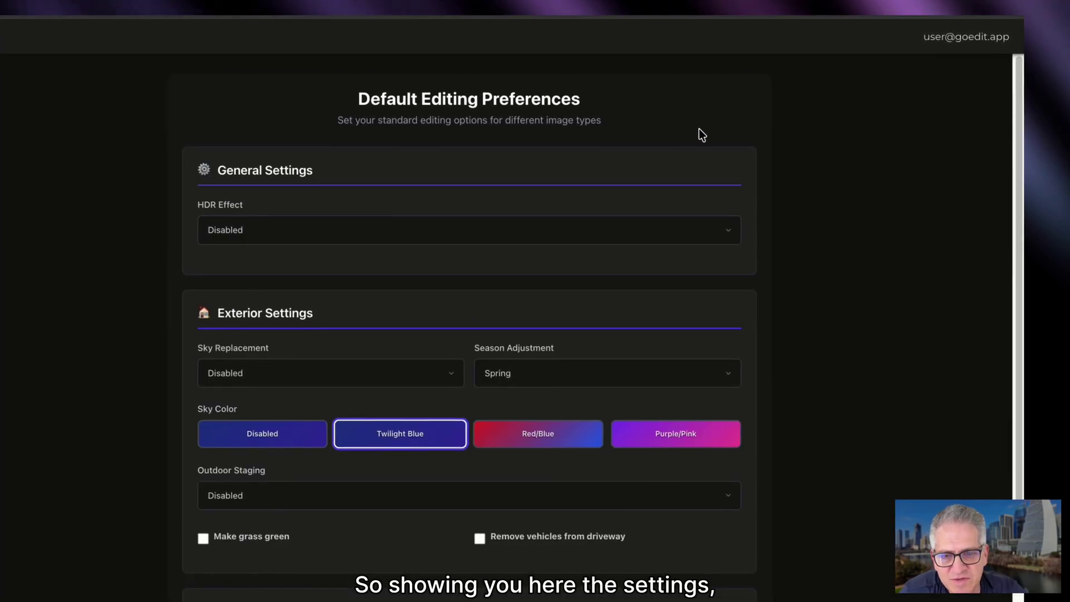
{"action": "left_click", "coordinate": [363, 231]}
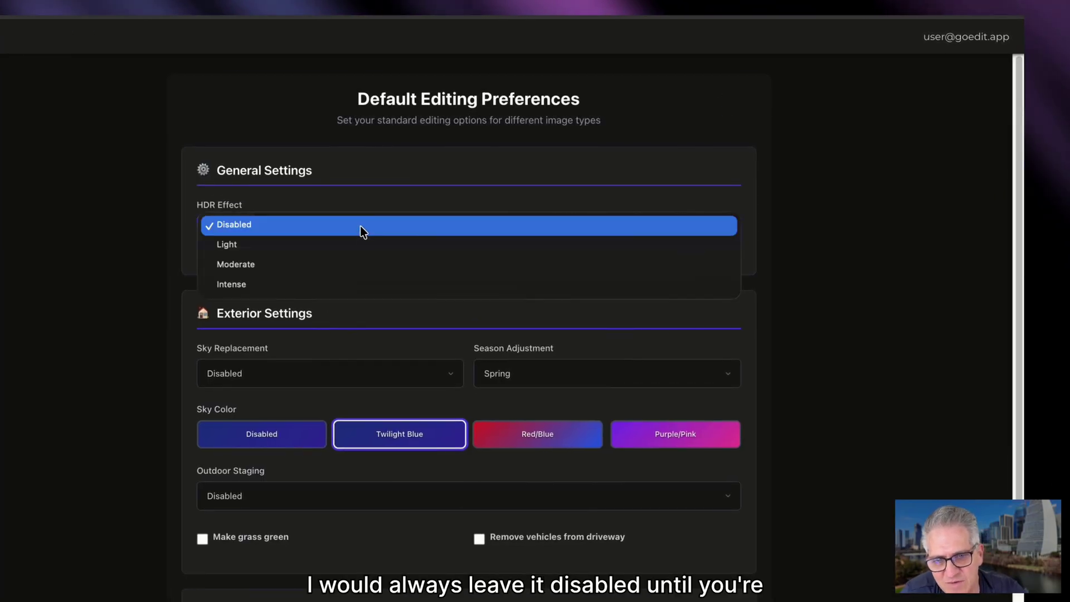
{"action": "left_click", "coordinate": [360, 226]}
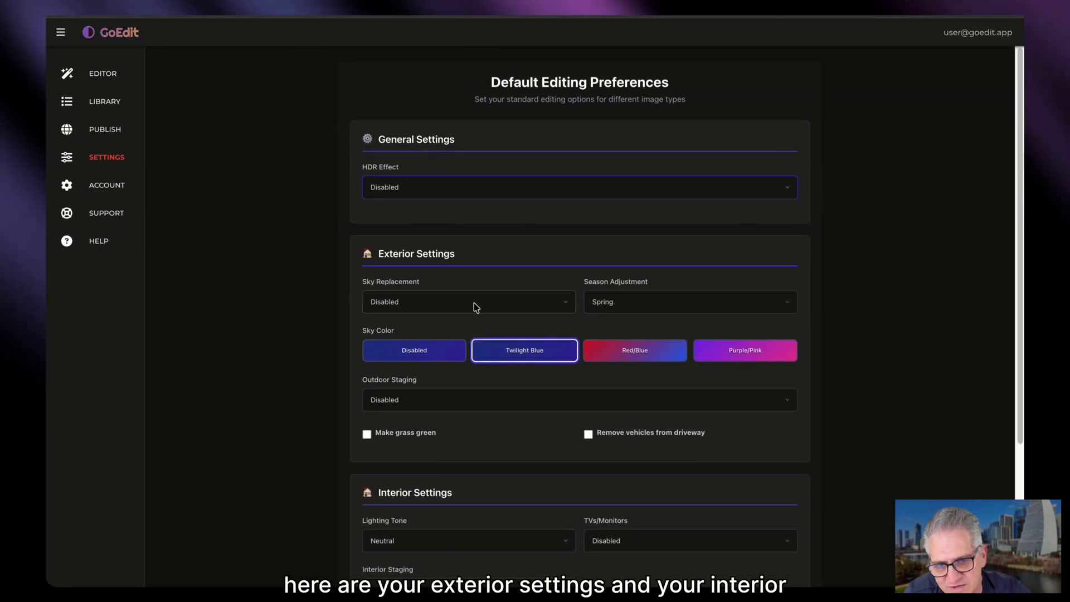
{"action": "scroll", "coordinate": [497, 472], "scroll_direction": "down", "scroll_amount": 3}
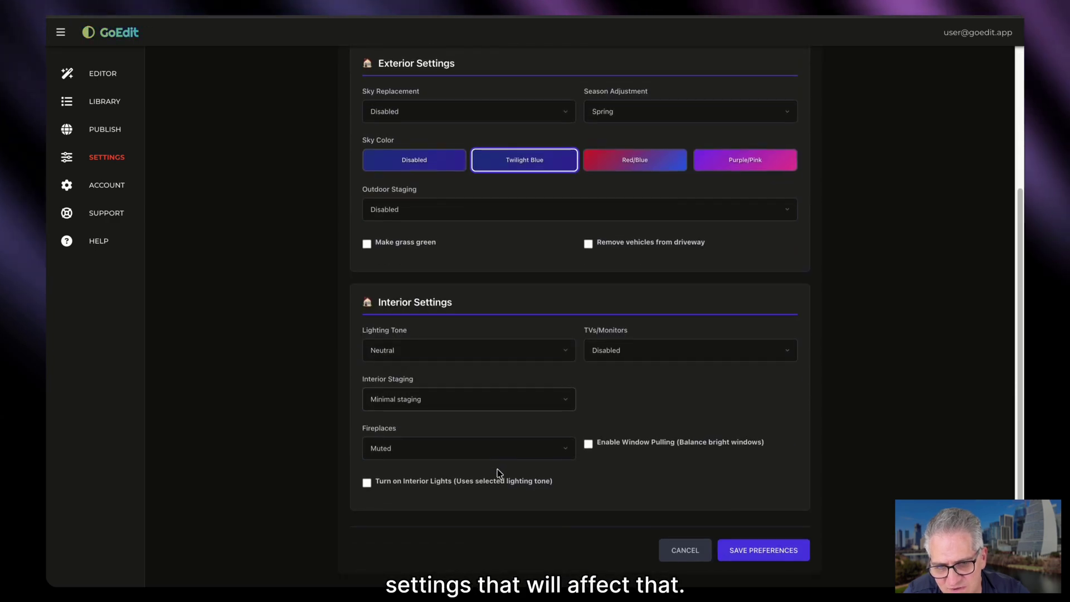
{"action": "scroll", "coordinate": [497, 470], "scroll_direction": "up", "scroll_amount": 2}
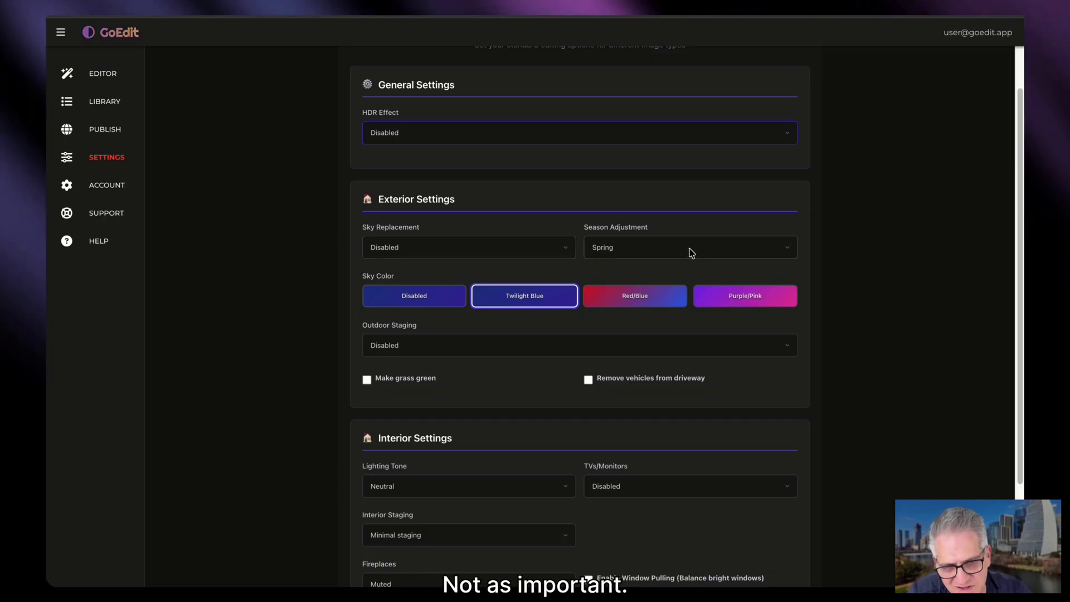
- Disable sky colour, choose Add Luxury Outdoor Items, and enable green grass and vehicle removal
{"action": "left_click", "coordinate": [412, 301]}
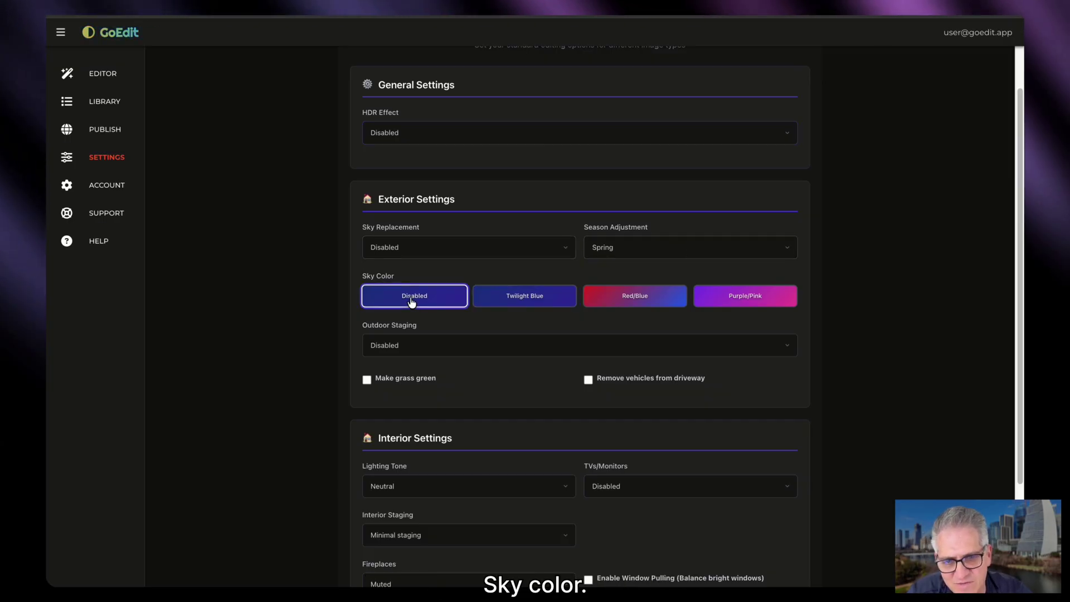
{"action": "left_click", "coordinate": [449, 350]}
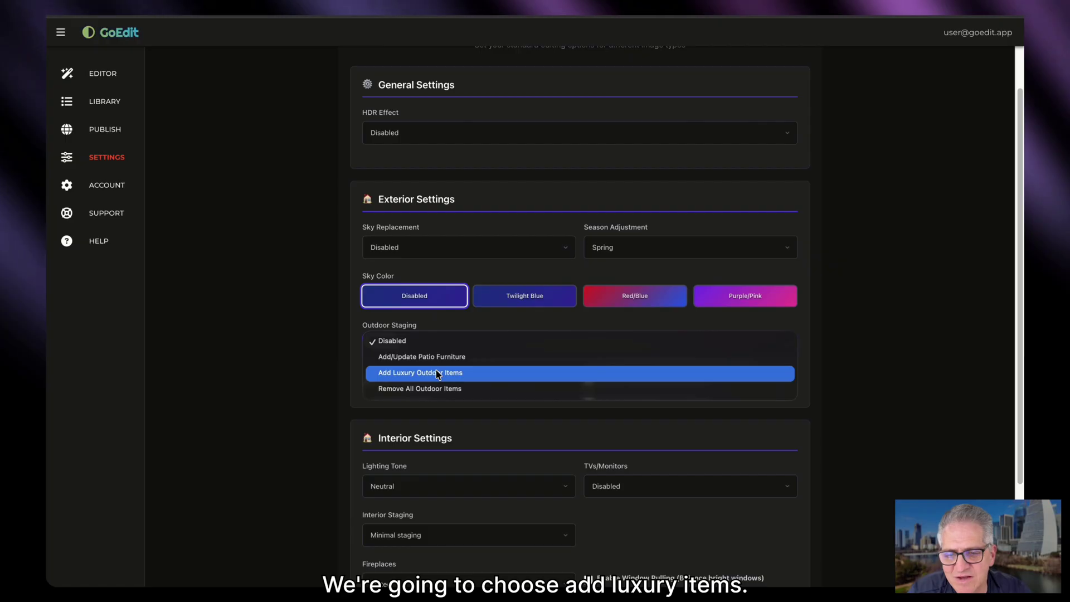
{"action": "left_click", "coordinate": [438, 373]}
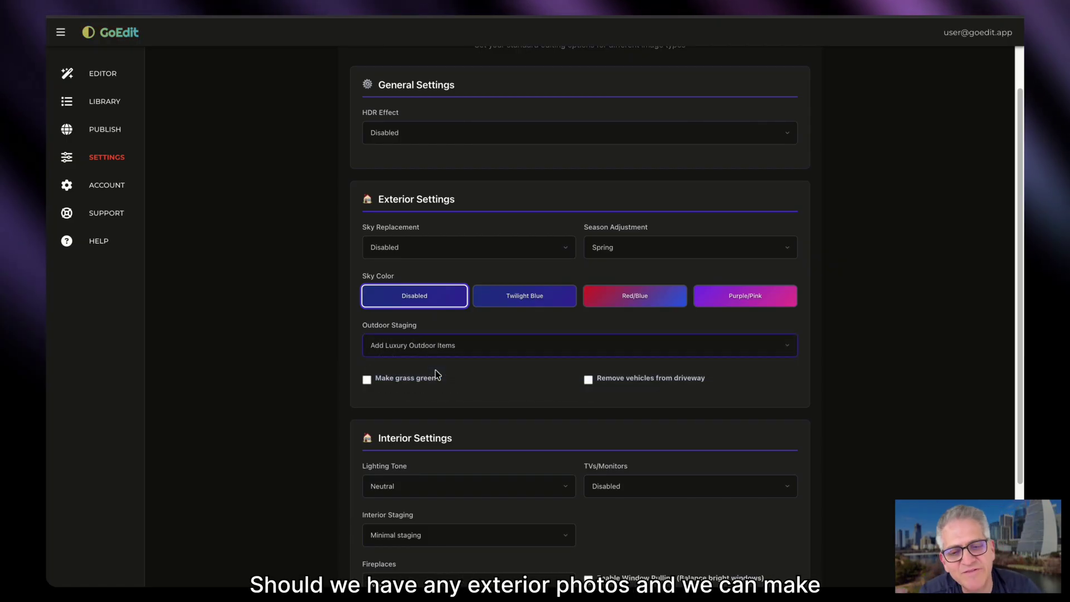
{"action": "left_click", "coordinate": [368, 381]}
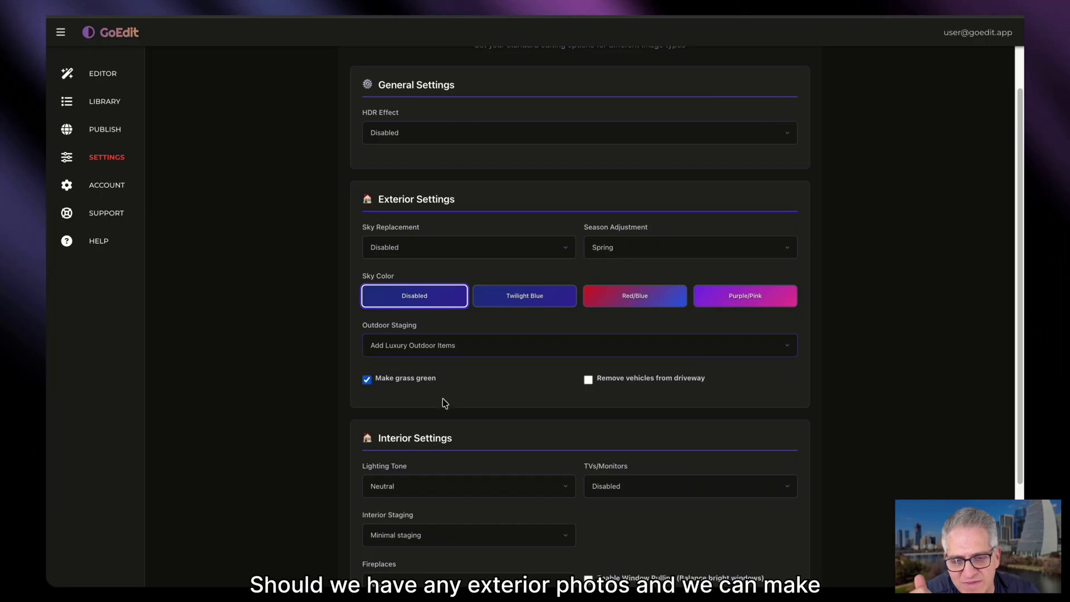
{"action": "left_click", "coordinate": [587, 381]}
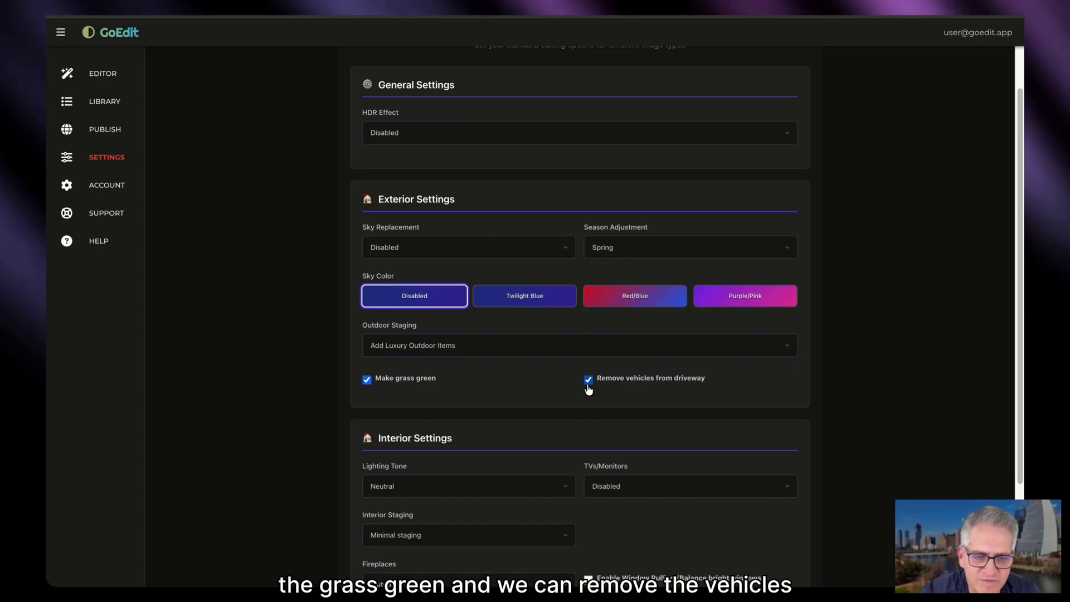
{"action": "scroll", "coordinate": [571, 388], "scroll_direction": "down", "scroll_amount": 2}
{"action": "scroll", "coordinate": [571, 388], "scroll_direction": "down", "scroll_amount": 1}
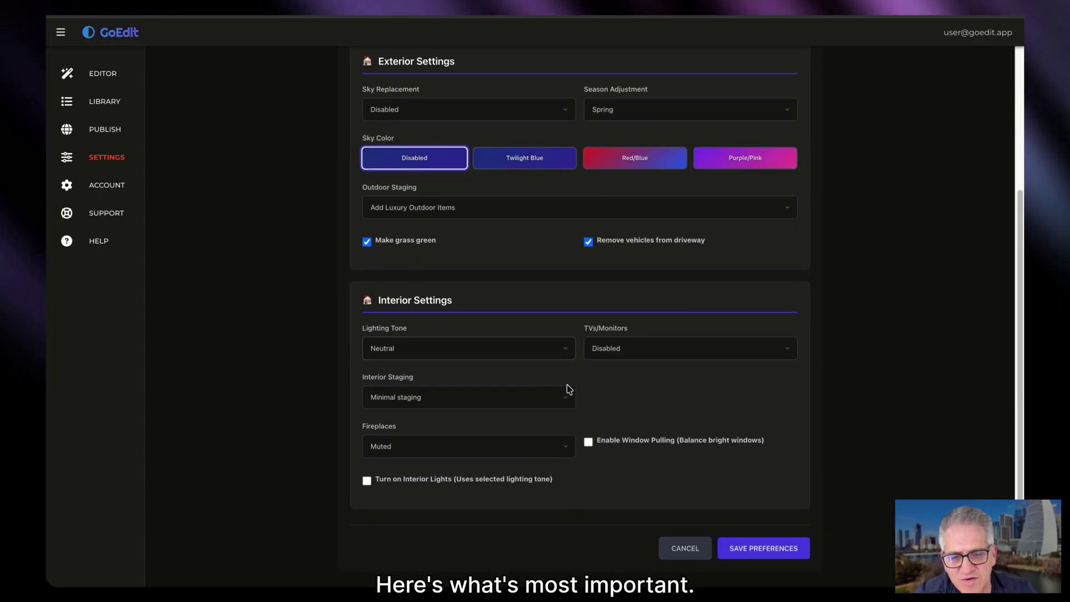
- Keep the lighting tone Neutral and set TVs/Monitors to Blackout
{"action": "left_click", "coordinate": [469, 346]}
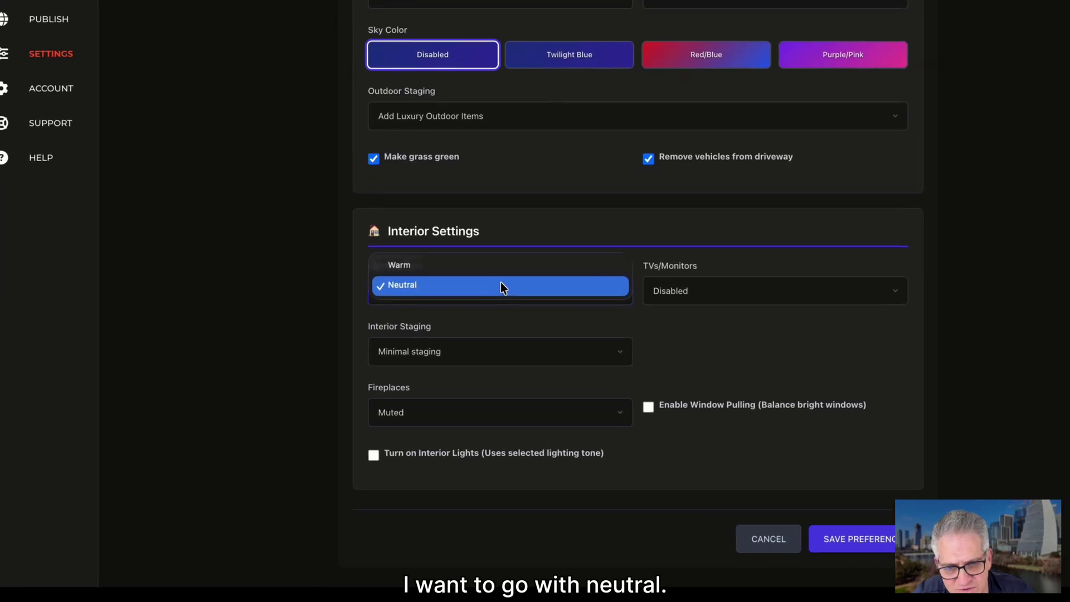
{"action": "left_click", "coordinate": [502, 283]}
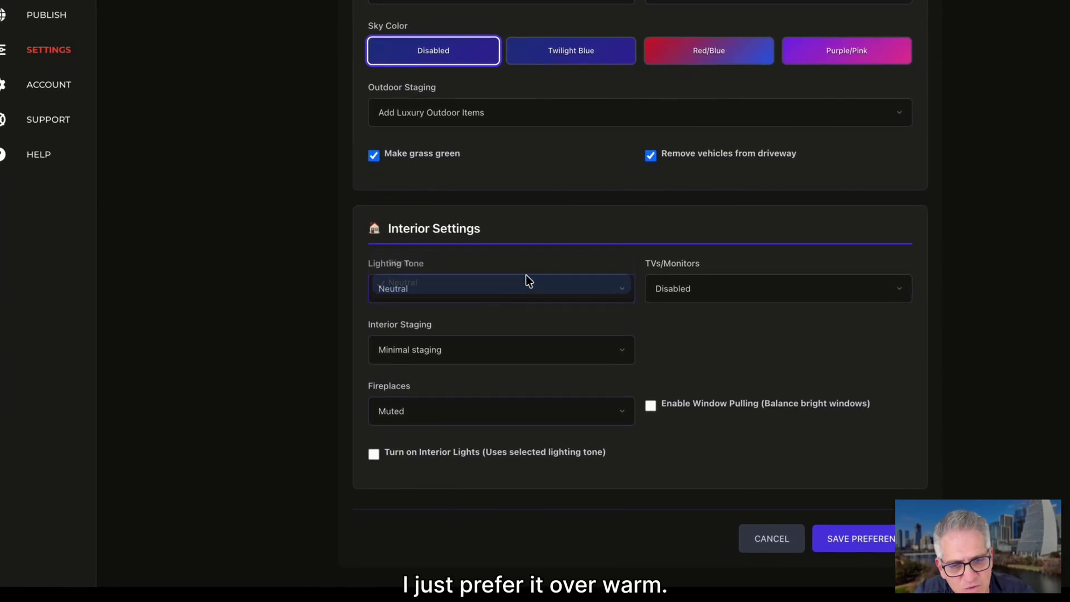
{"action": "left_click", "coordinate": [683, 291]}
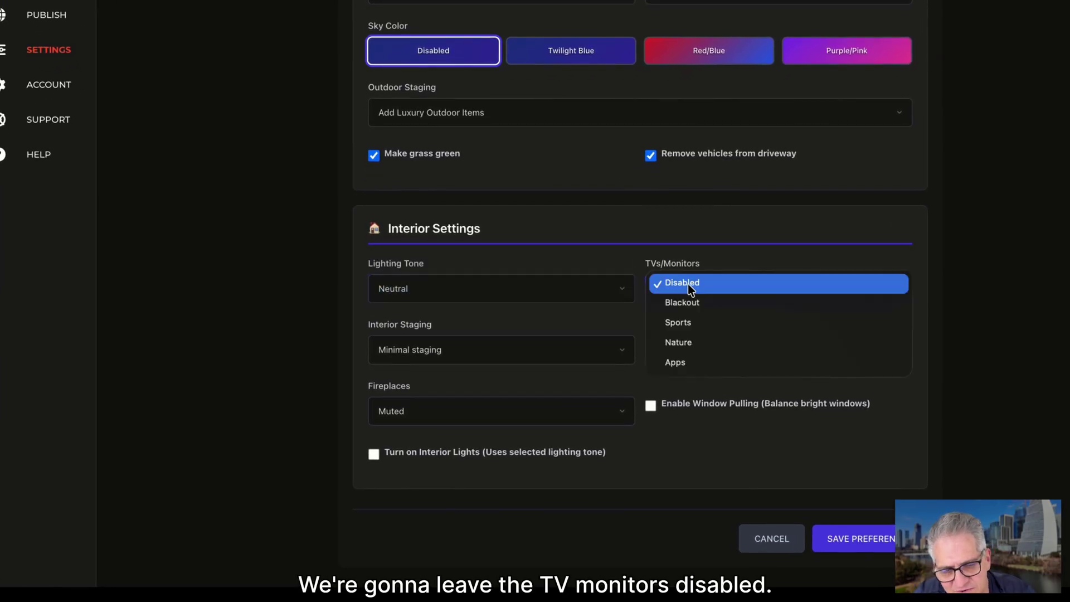
{"action": "left_click", "coordinate": [688, 283]}
{"action": "left_click", "coordinate": [688, 284]}
{"action": "left_click", "coordinate": [691, 306]}
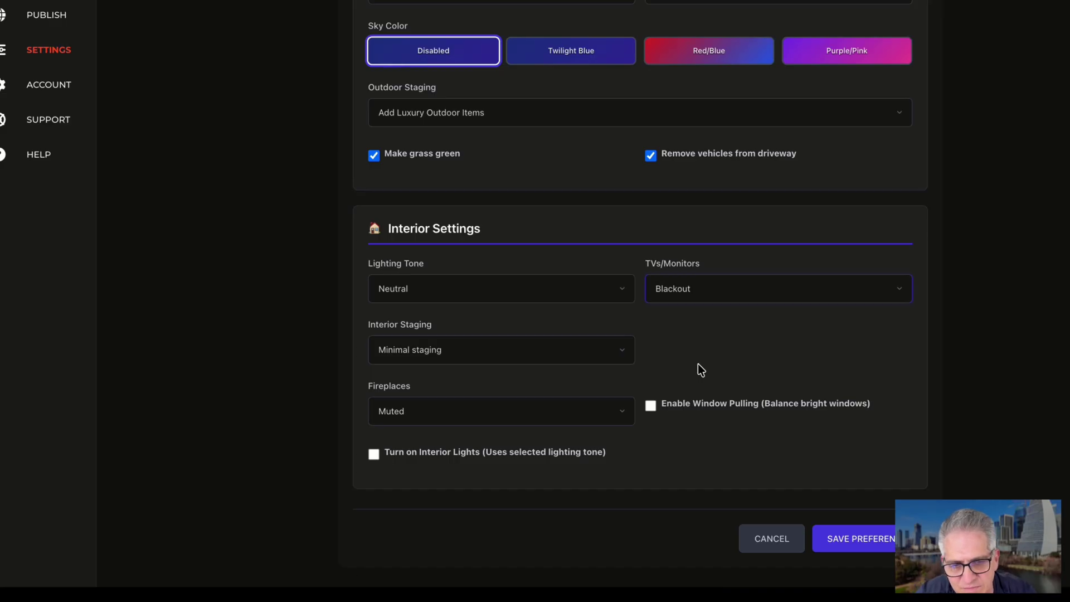
- Keep interior staging at Minimal staging and save the preferences
{"action": "left_click", "coordinate": [499, 350]}
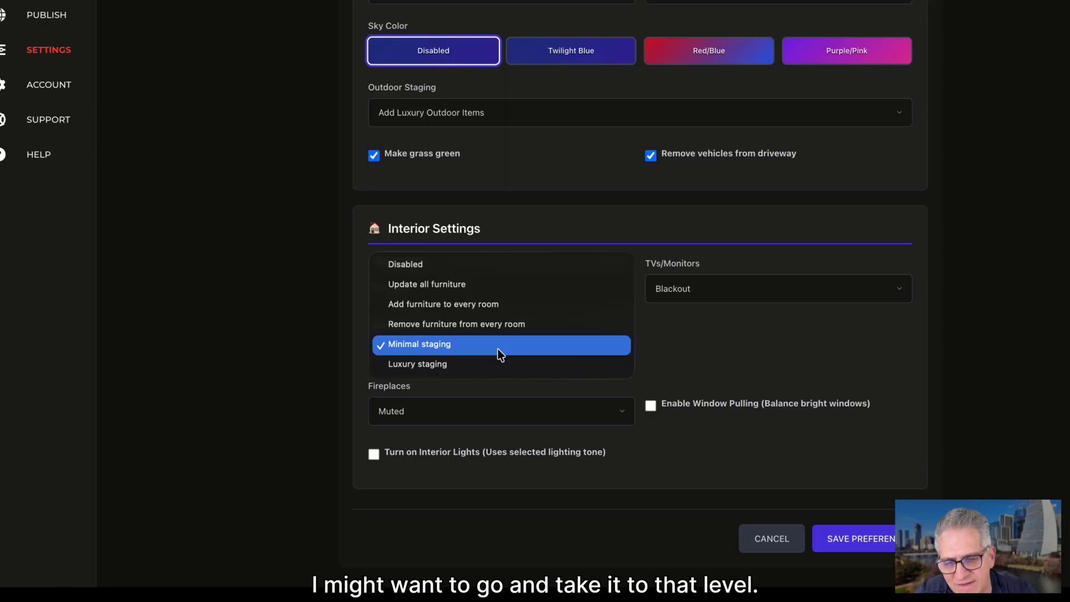
{"action": "left_click", "coordinate": [500, 349]}
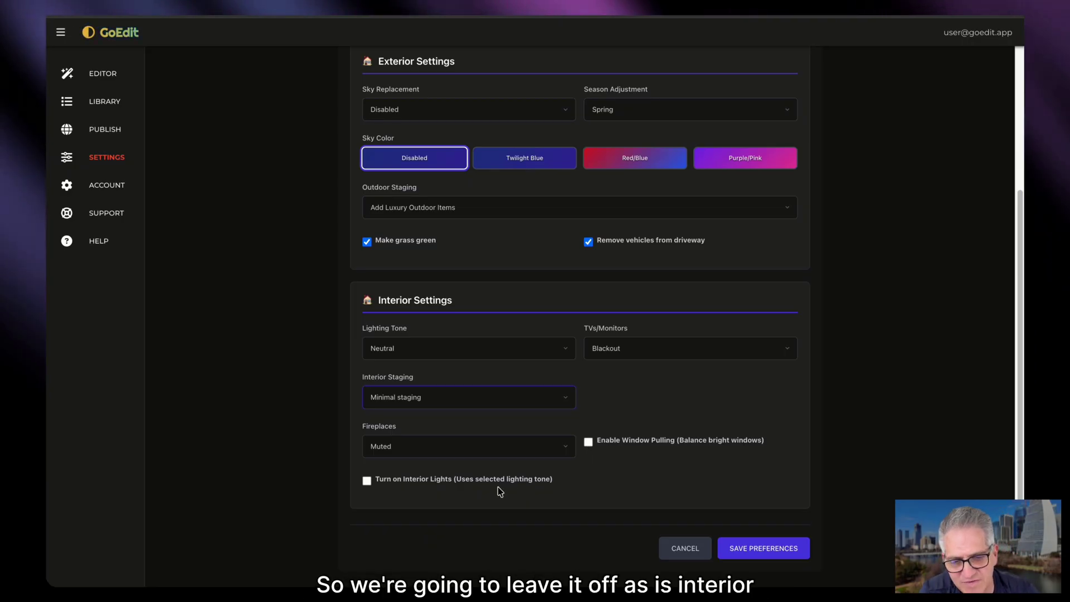
{"action": "left_click", "coordinate": [760, 548]}
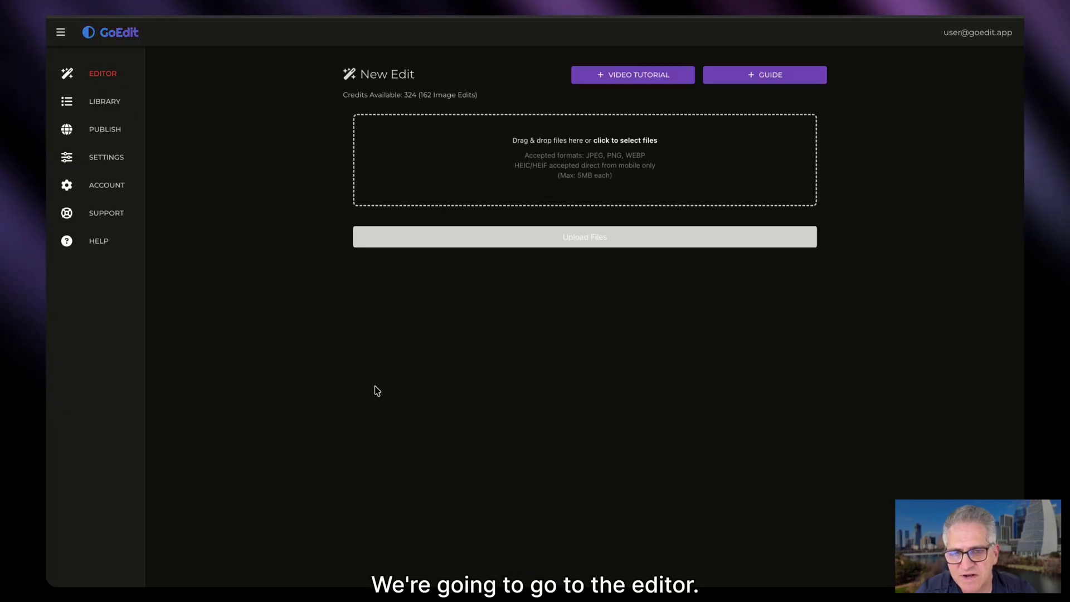
- Drag the six room JPGs from the file browser into the new edit's drop zone
{"action": "left_click_drag", "start_coordinate": [1048, 184], "coordinate": [652, 142]}
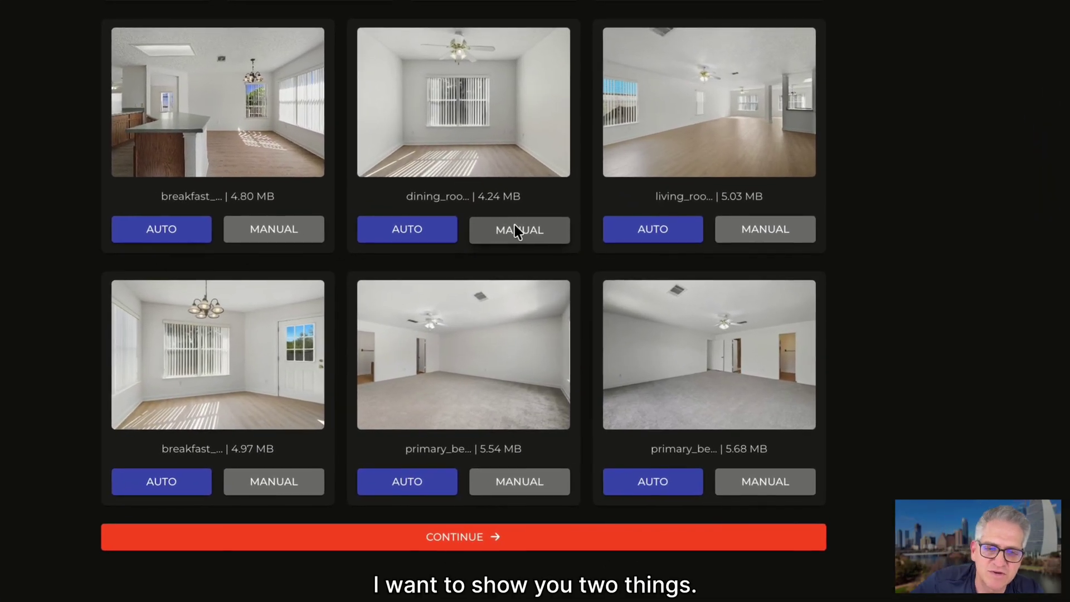
- Switch the dining room photo to manual staging settings
{"action": "left_click", "coordinate": [620, 290]}
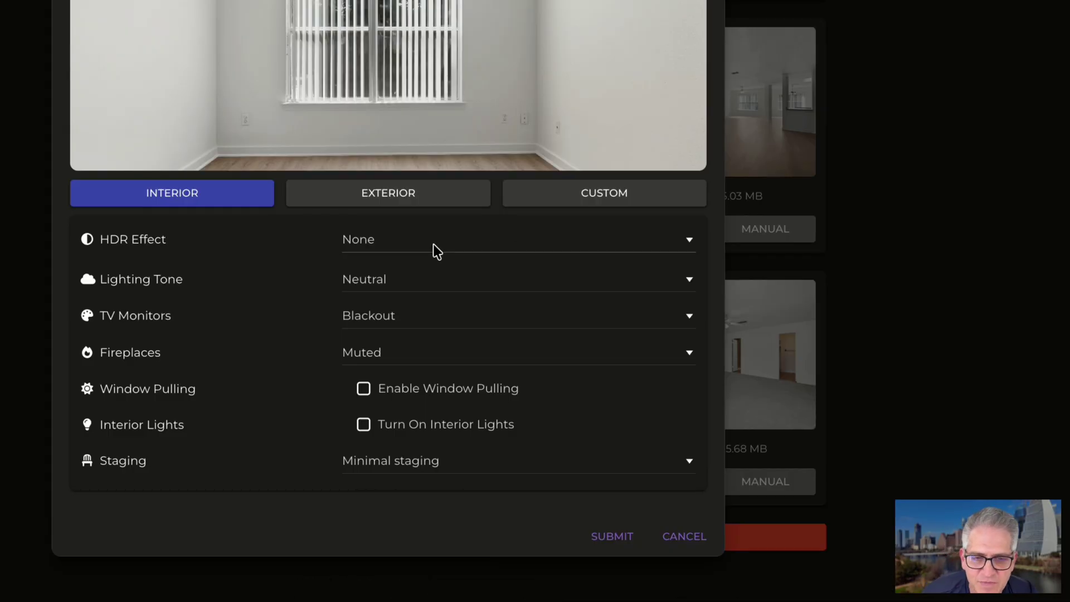
- Submit a custom instruction for the dining room: add a modern table and four chairs
{"action": "left_click", "coordinate": [592, 199]}
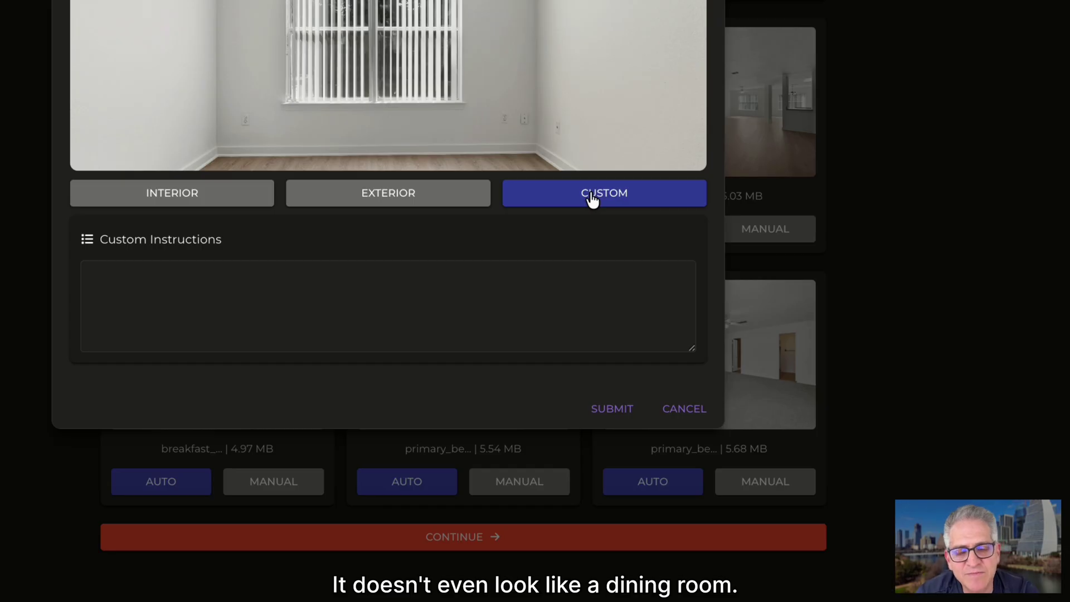
{"action": "left_click", "coordinate": [575, 274]}
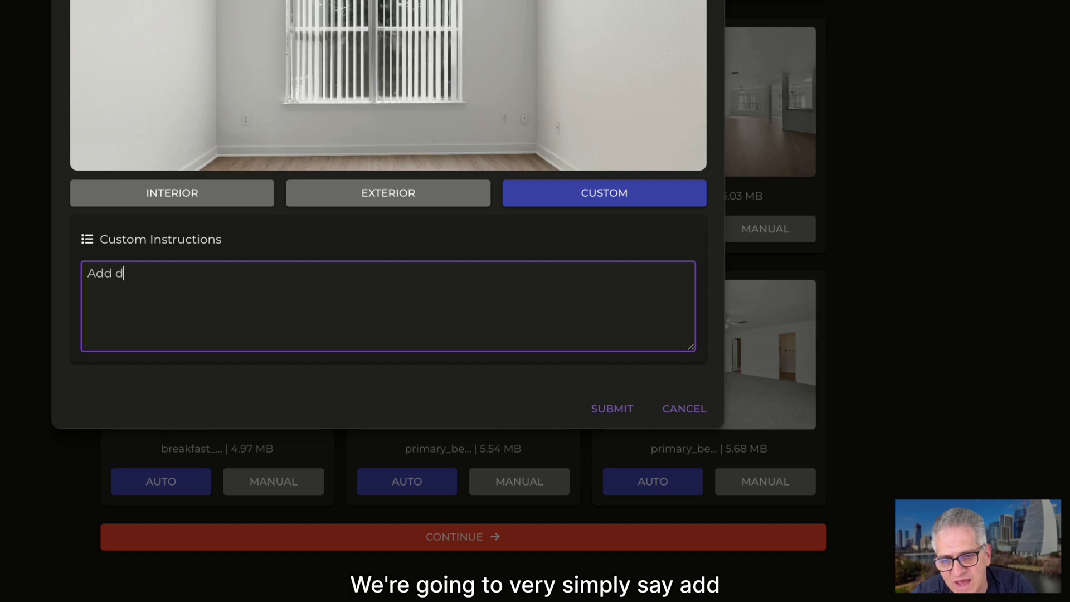
{"action": "type", "text": "Add a din"}
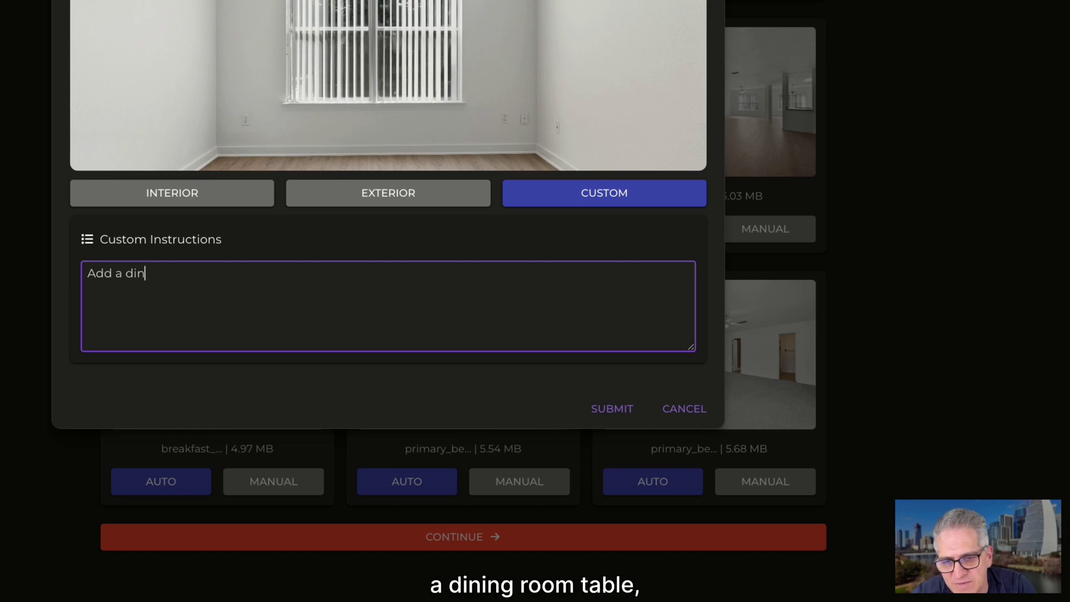
{"action": "type", "text": "ing room table and four chairs with a modern look."}
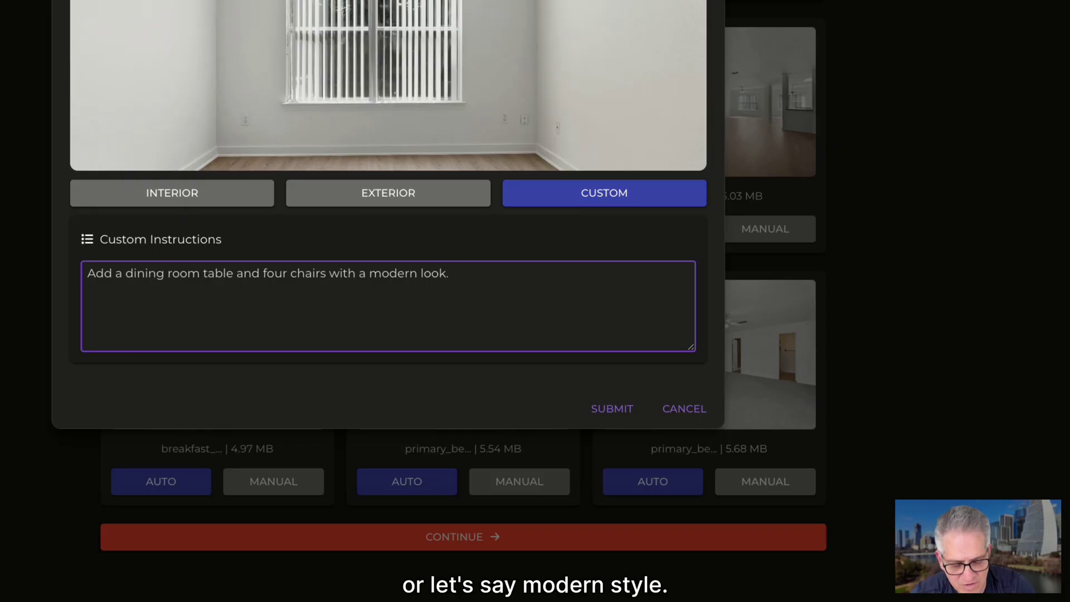
{"action": "key", "text": "BackSpace"}
{"action": "key", "text": "BackSpace"}
{"action": "key", "text": "BackSpace"}
{"action": "key", "text": "BackSpace"}
{"action": "key", "text": "BackSpace"}
{"action": "type", "text": "style"}
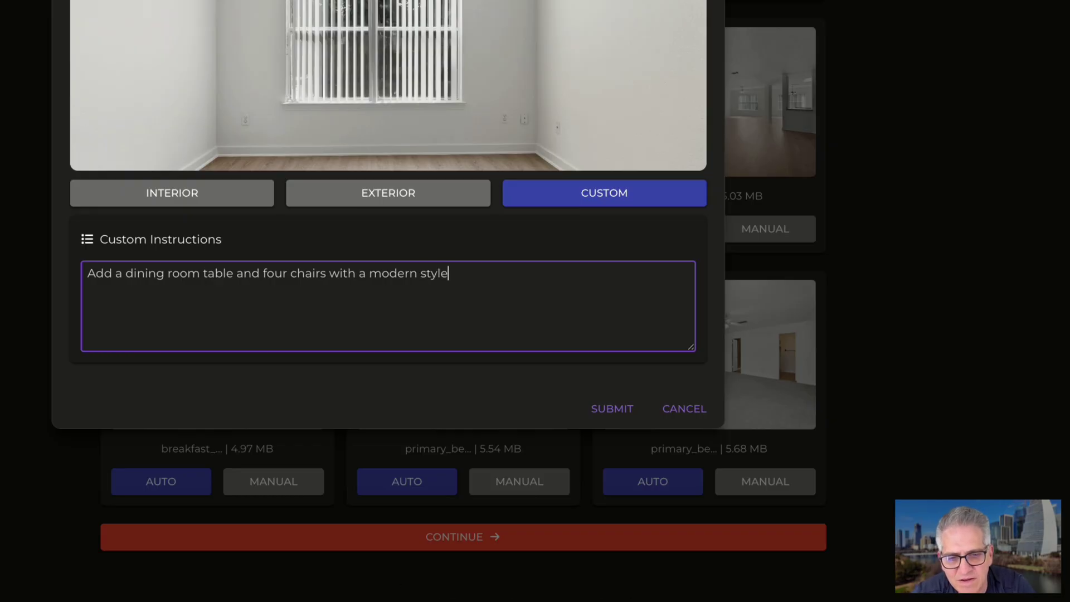
{"action": "type", "text": "."}
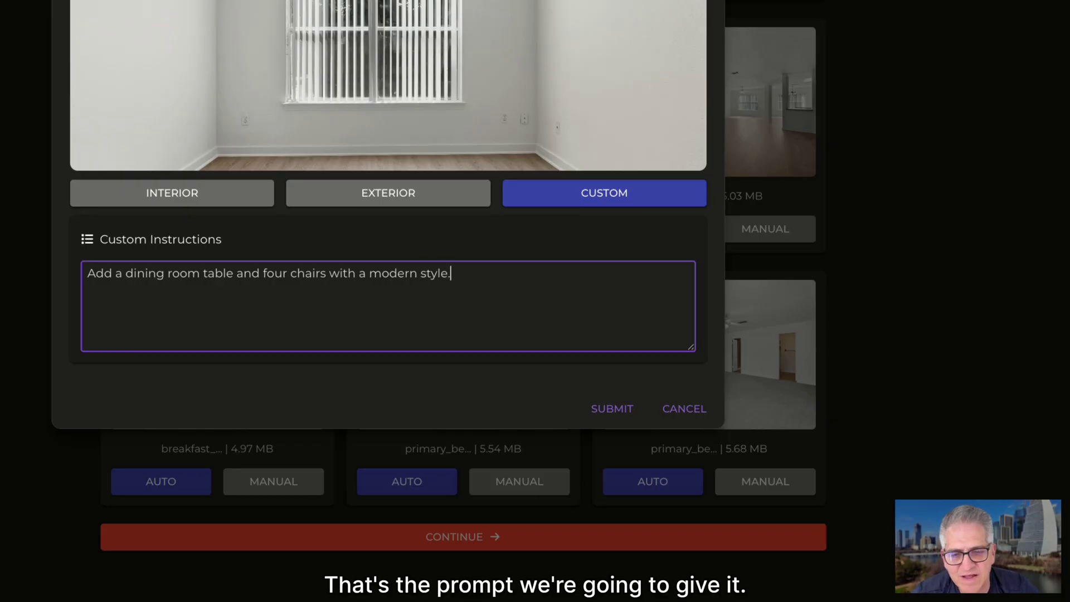
{"action": "left_click", "coordinate": [617, 410]}
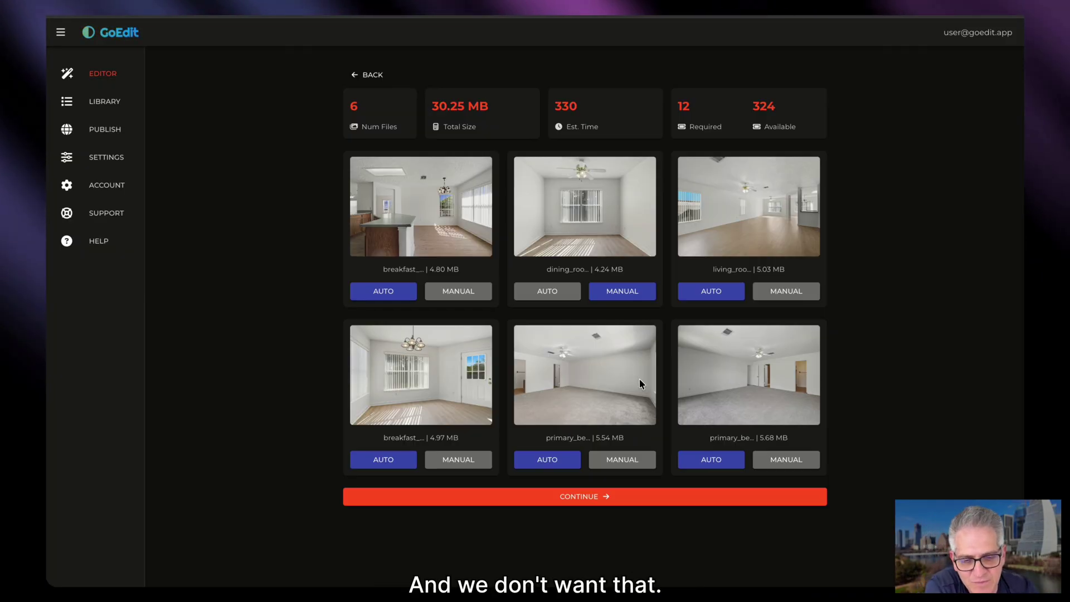
- Stage the six photos for 12 credits and go to the dashboard once generation completes
{"action": "left_click", "coordinate": [616, 500]}
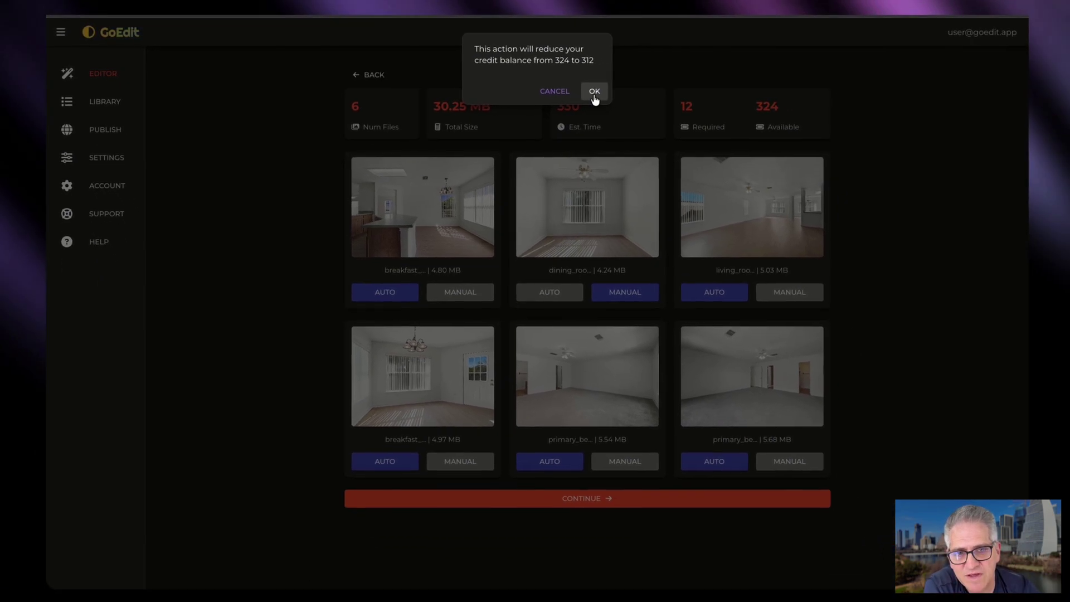
{"action": "left_click", "coordinate": [594, 92]}
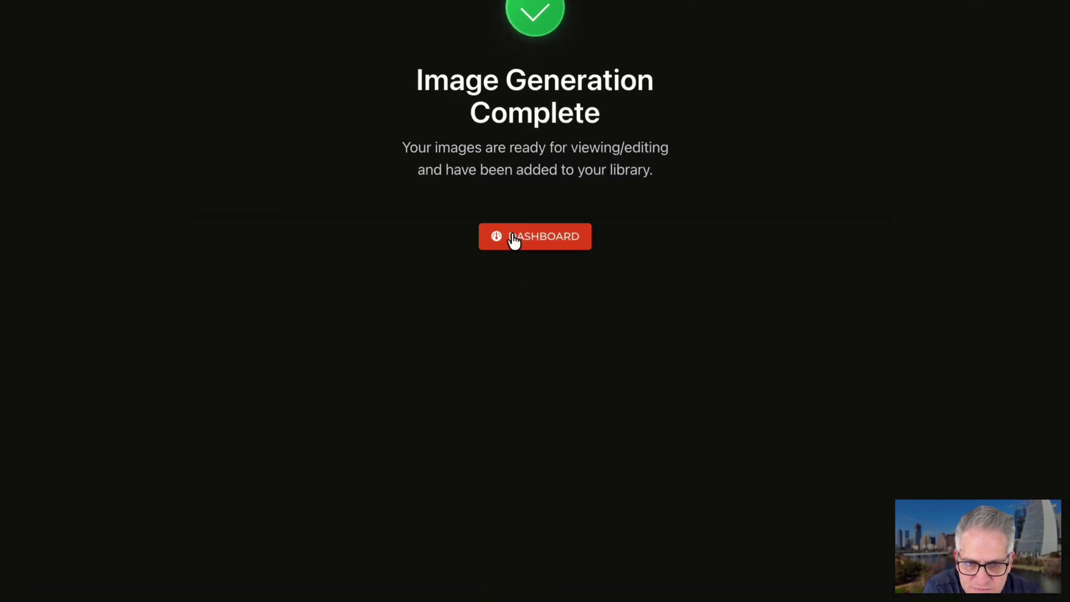
{"action": "left_click", "coordinate": [515, 240]}
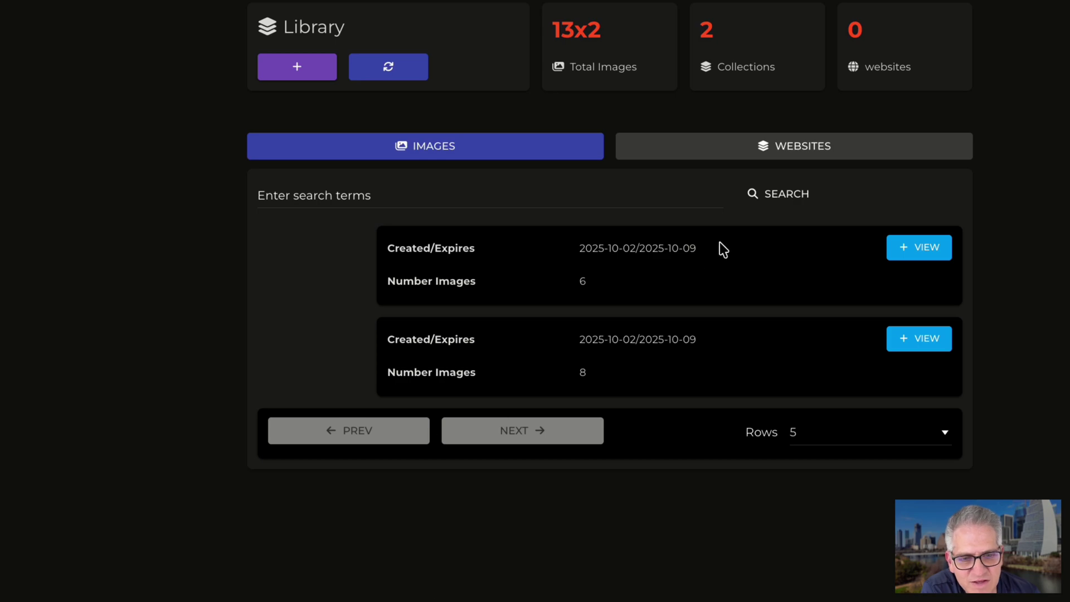
- Open the six-image collection and view the dining room staged with table and four chairs
{"action": "left_click", "coordinate": [903, 248]}
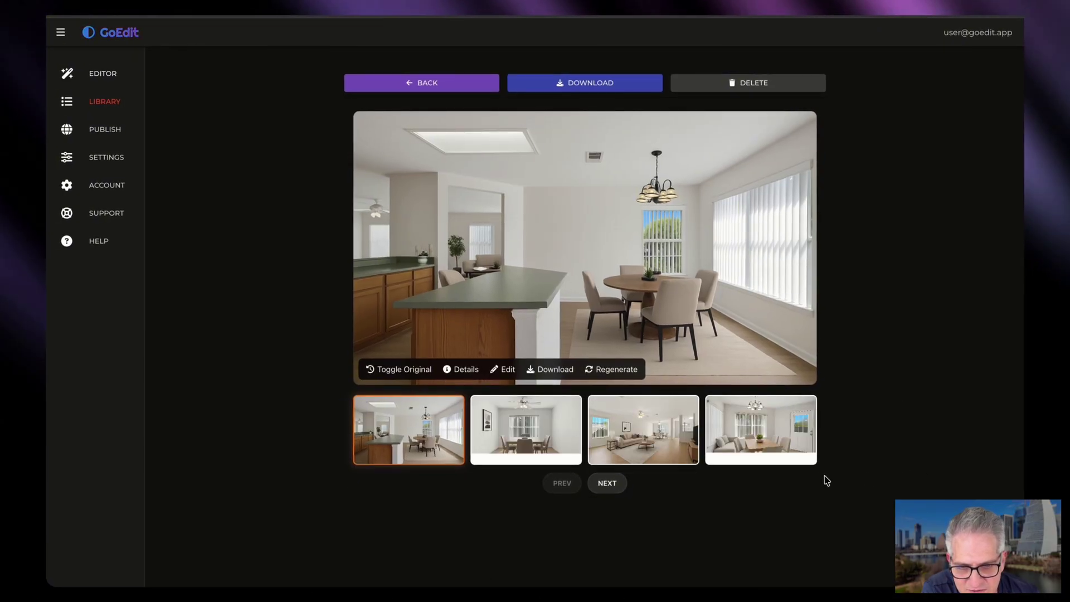
{"action": "left_click", "coordinate": [533, 438]}
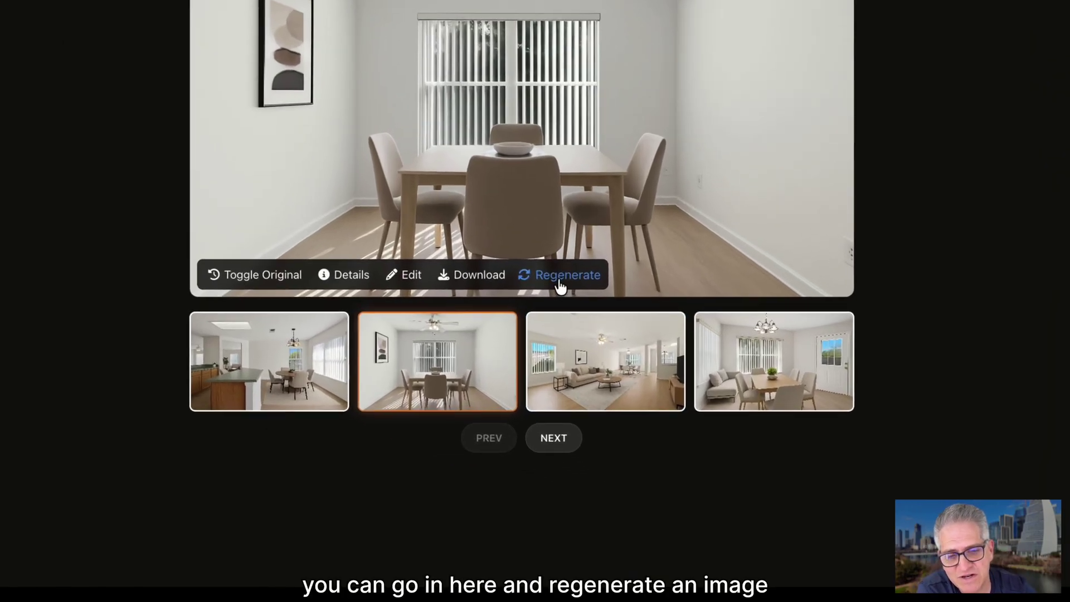
{"action": "left_click", "coordinate": [612, 370]}
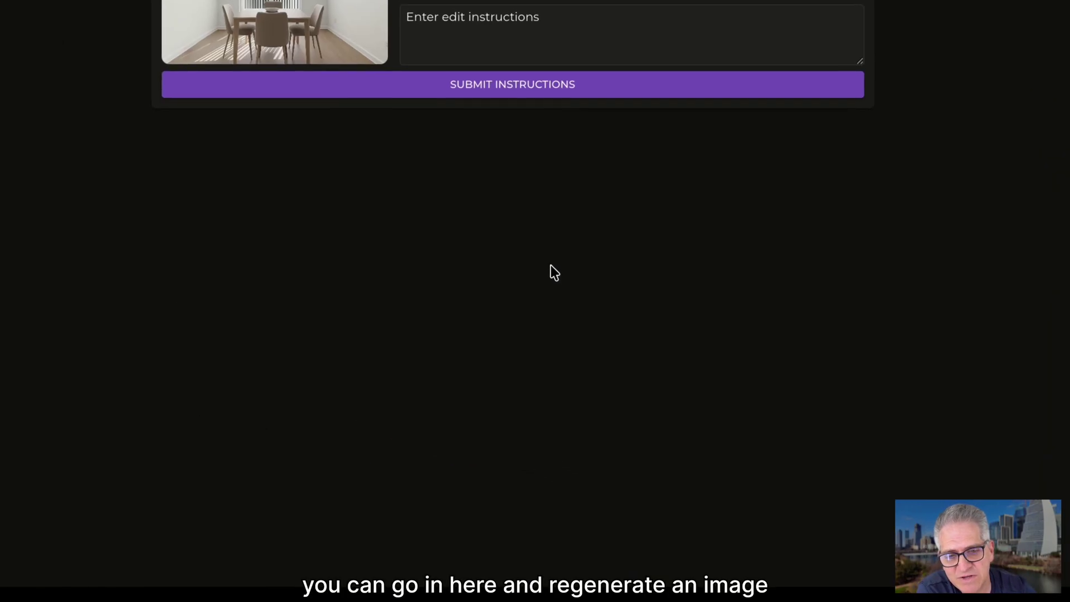
{"action": "left_click", "coordinate": [496, 15]}
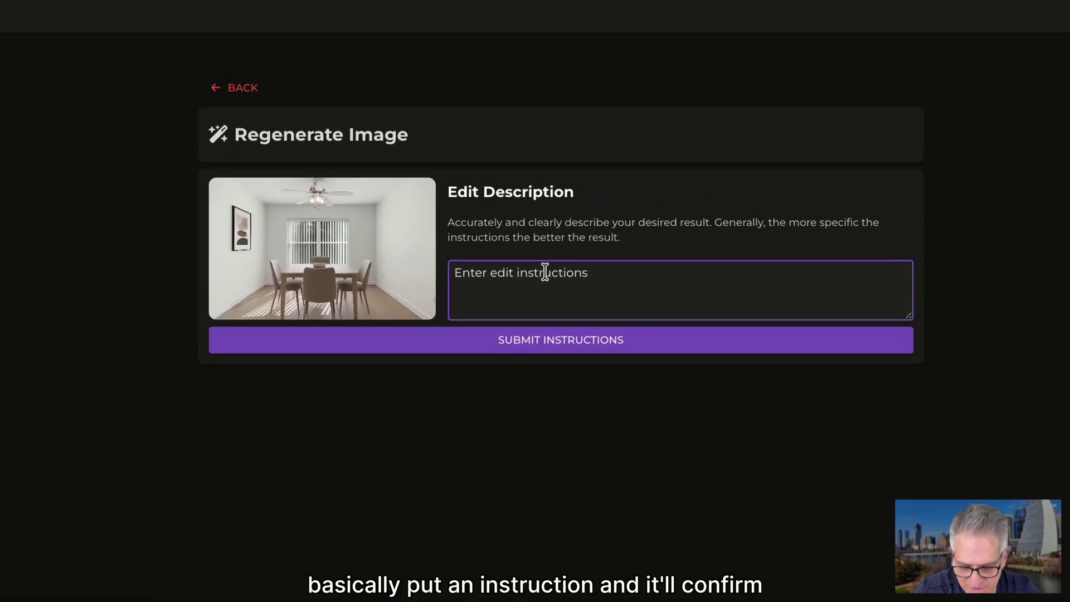
{"action": "type", "text": "adasd"}
{"action": "left_click", "coordinate": [575, 341]}
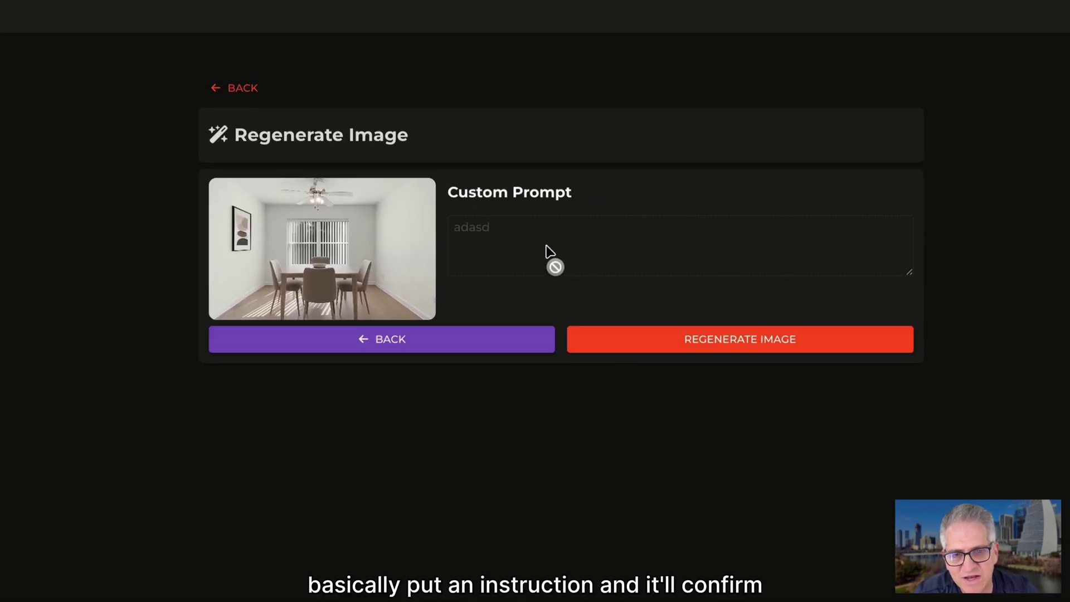
{"action": "left_click", "coordinate": [501, 332]}
{"action": "left_click", "coordinate": [512, 276]}
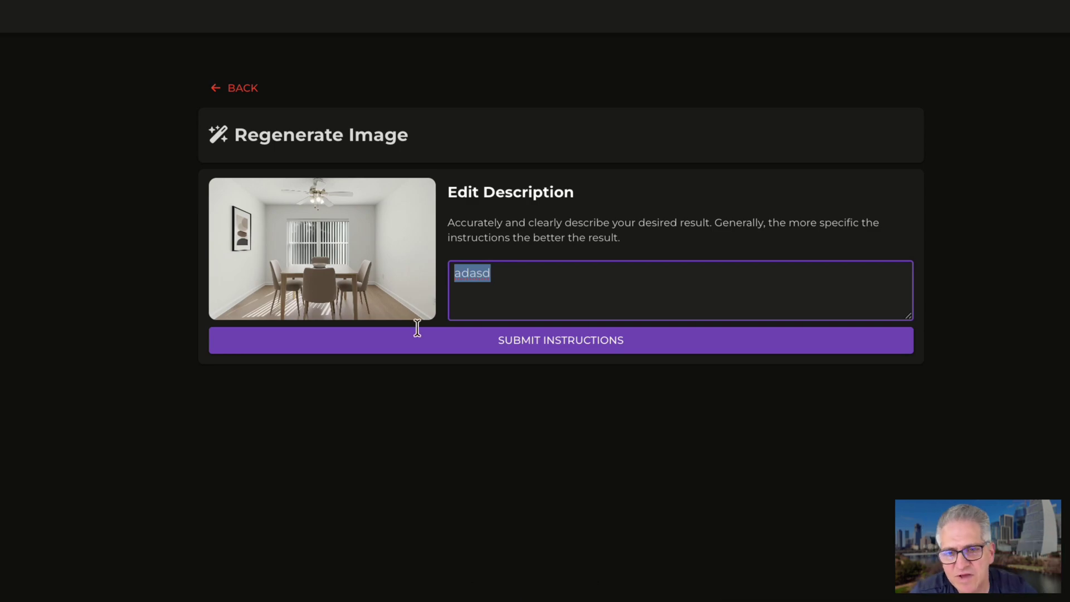
{"action": "left_click", "coordinate": [228, 95]}
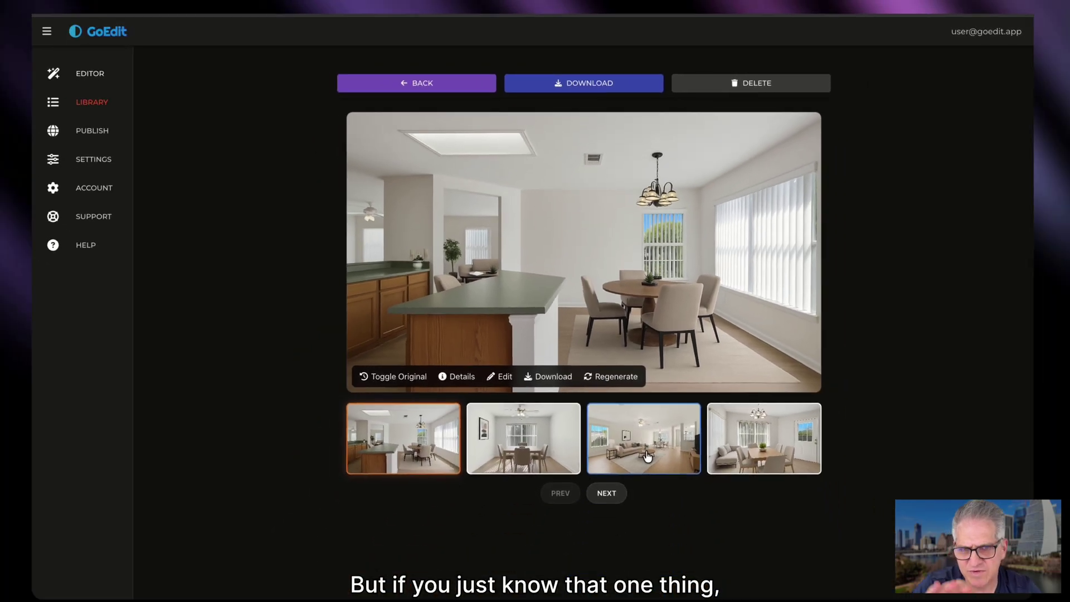
- View the staged living room, second breakfast nook, and both primary bedroom renditions
{"action": "left_click", "coordinate": [647, 456]}
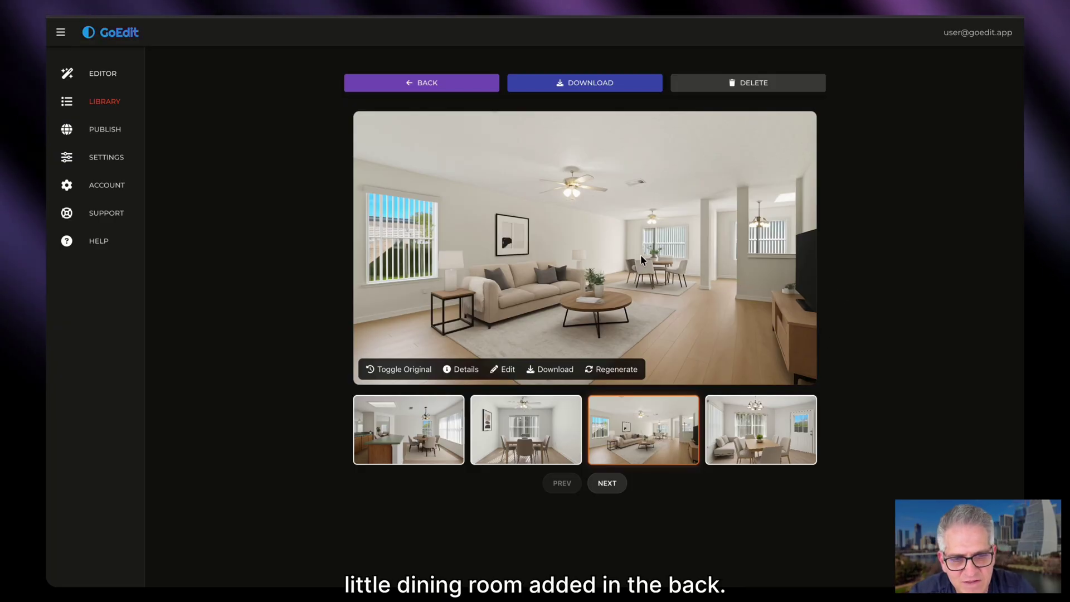
{"action": "left_click", "coordinate": [743, 428]}
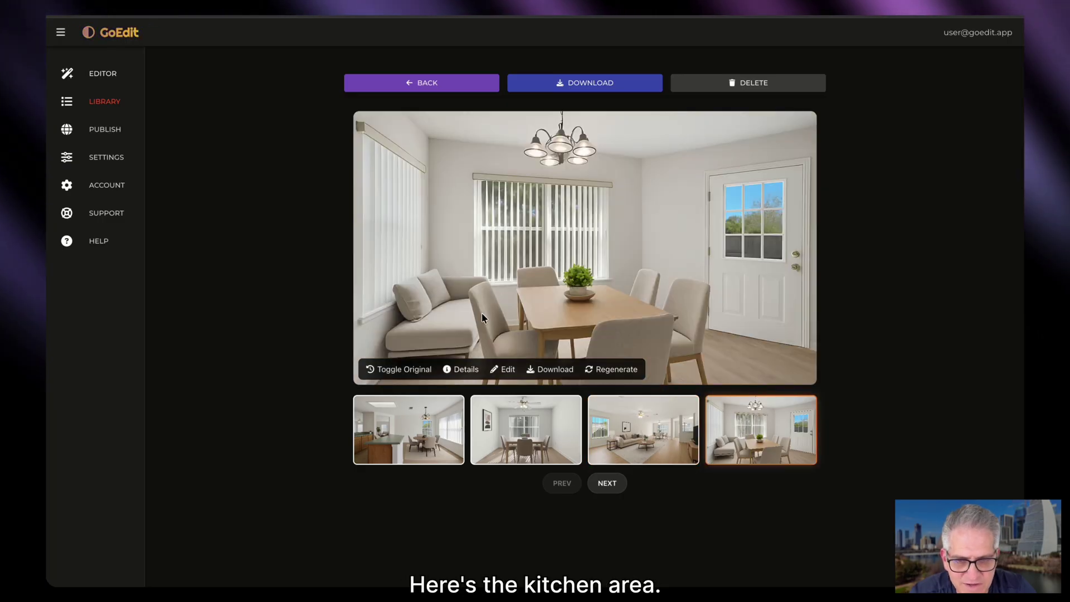
{"action": "left_click", "coordinate": [607, 483]}
{"action": "left_click", "coordinate": [414, 432]}
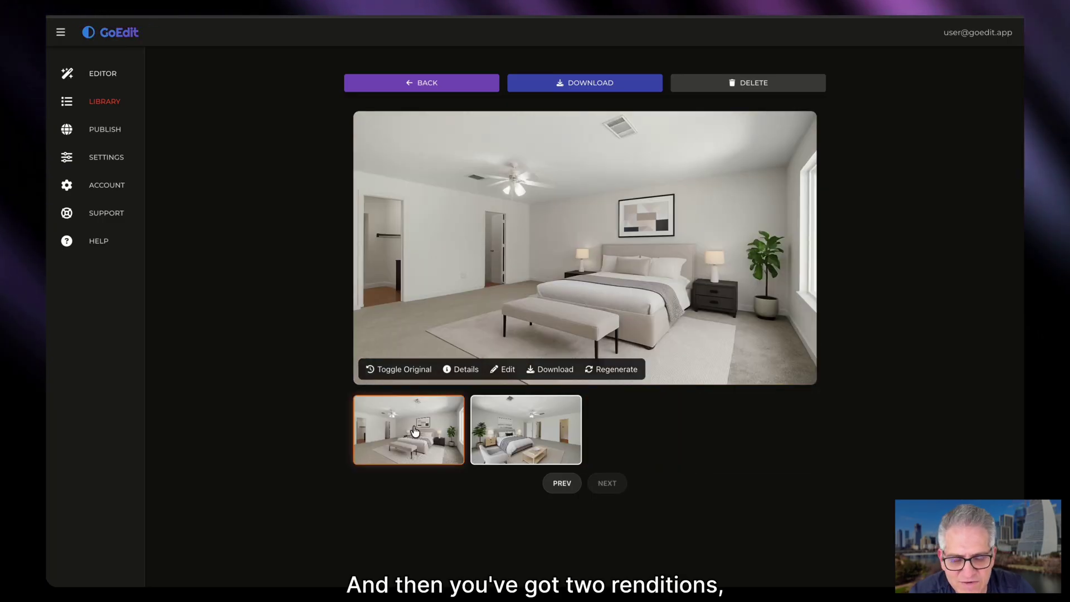
{"action": "left_click", "coordinate": [515, 425]}
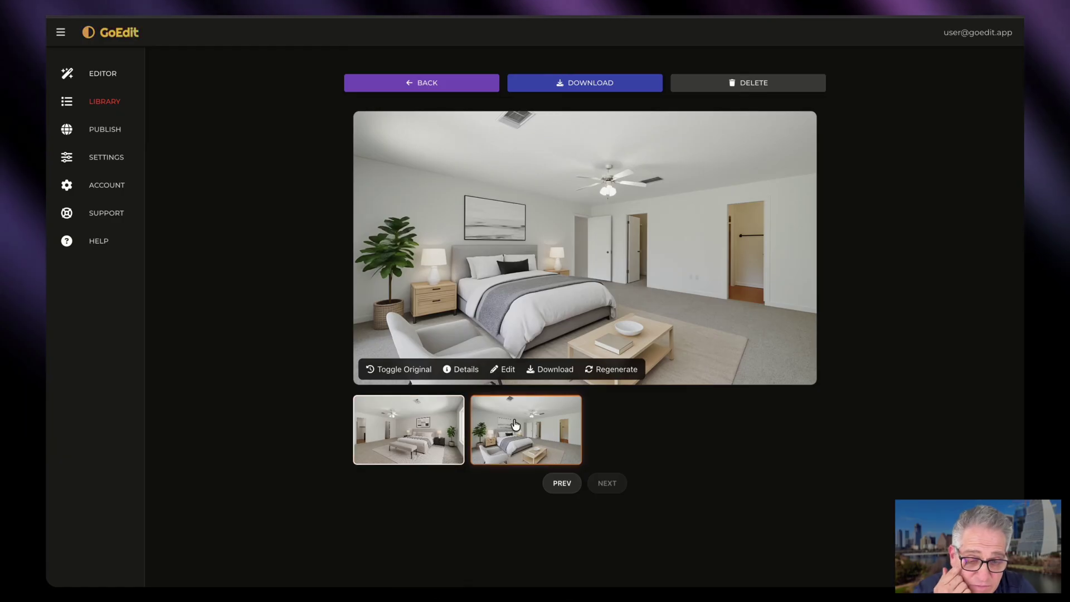
{"action": "left_click", "coordinate": [427, 424]}
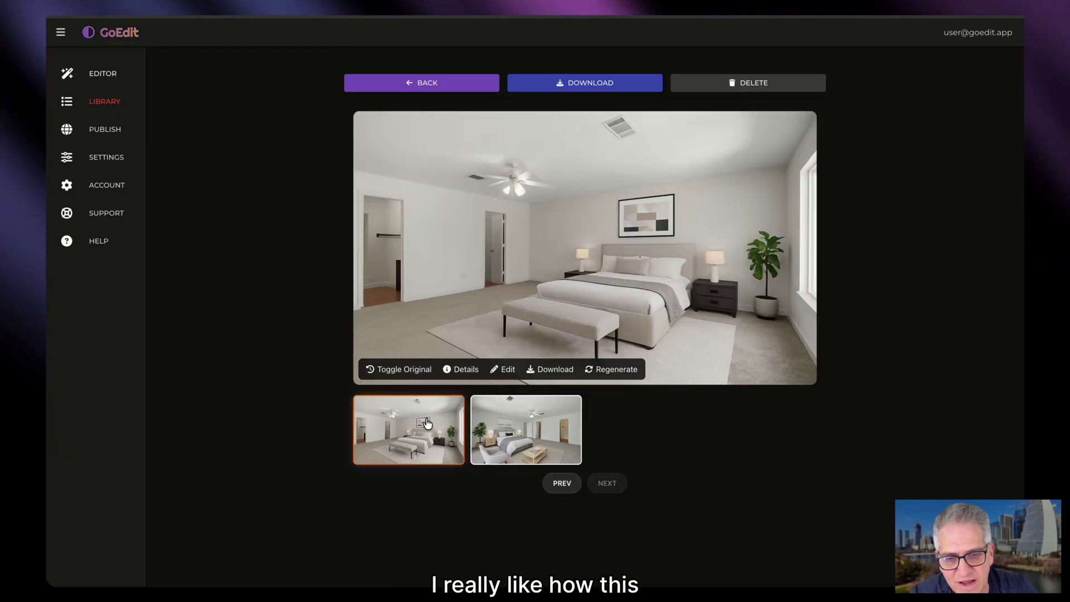